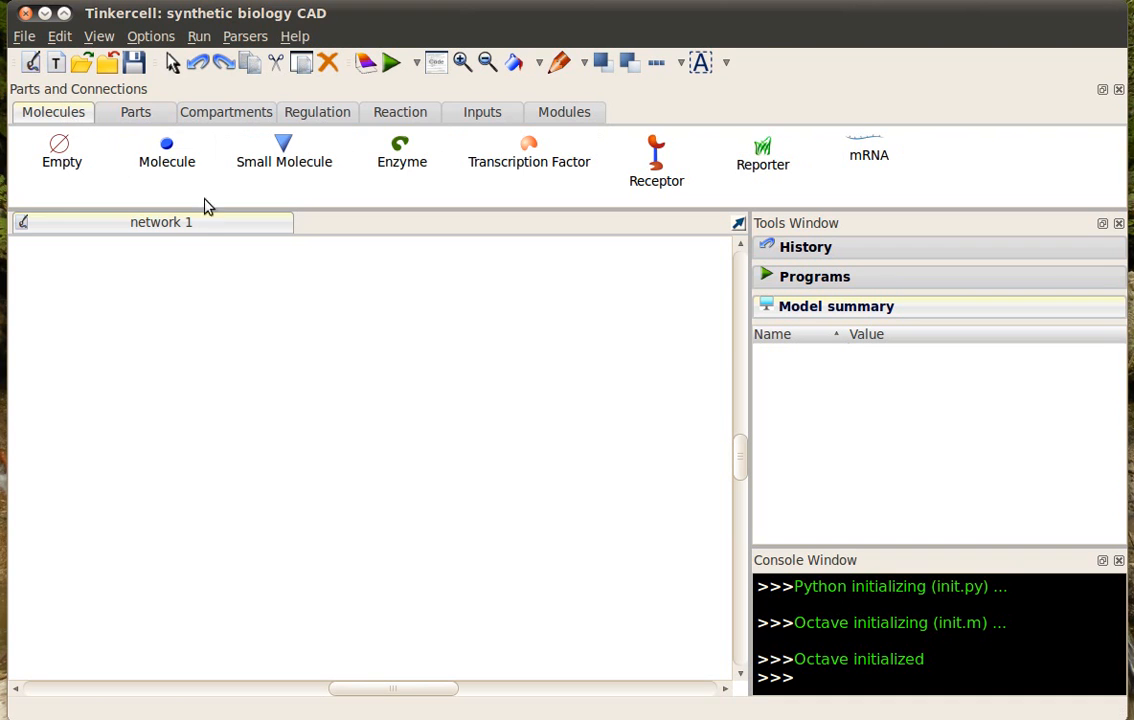
Step: Add a Molecule and an Enzyme to the empty network, well apart horizontally, and raise the molecule slightly
{"action": "left_click", "coordinate": [167, 152]}
{"action": "left_click", "coordinate": [133, 413]}
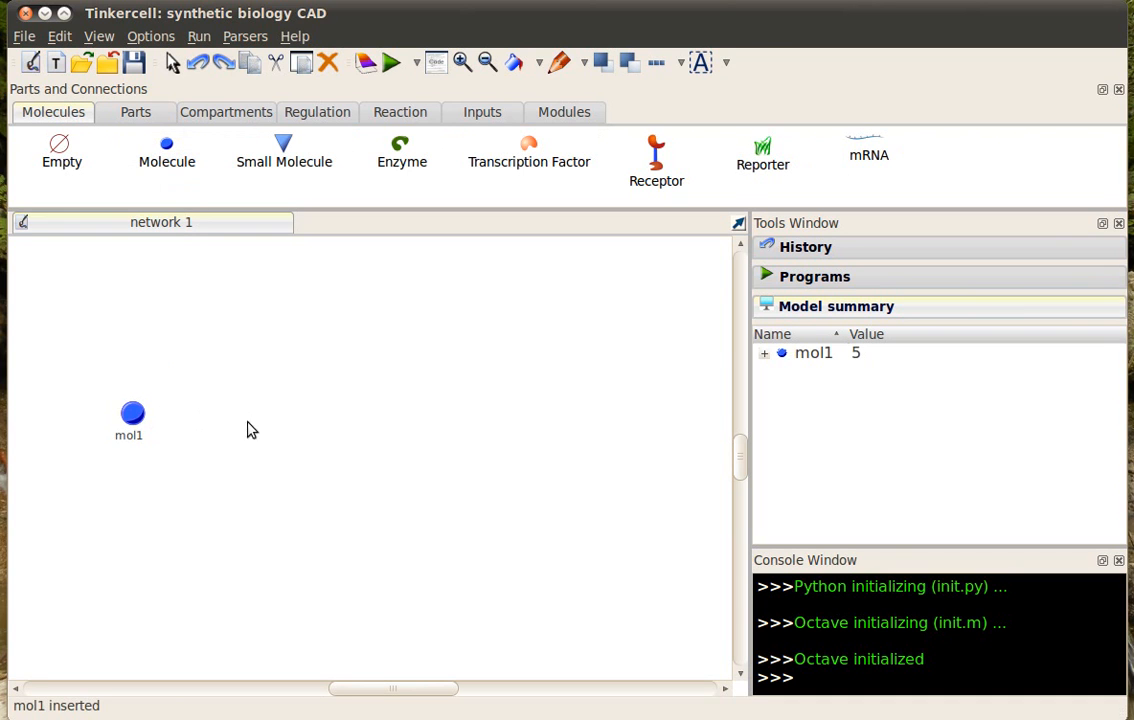
{"action": "left_click", "coordinate": [402, 152]}
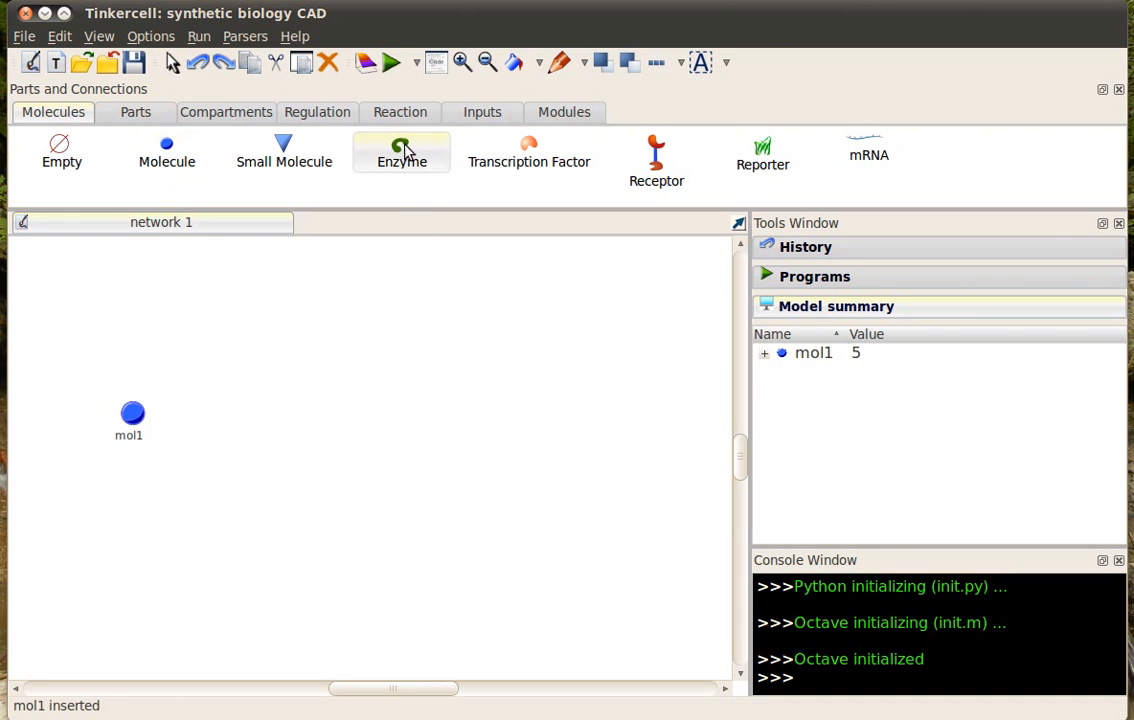
{"action": "left_click", "coordinate": [467, 362]}
{"action": "left_click_drag", "start_coordinate": [125, 413], "coordinate": [133, 385]}
{"action": "left_click", "coordinate": [256, 332]}
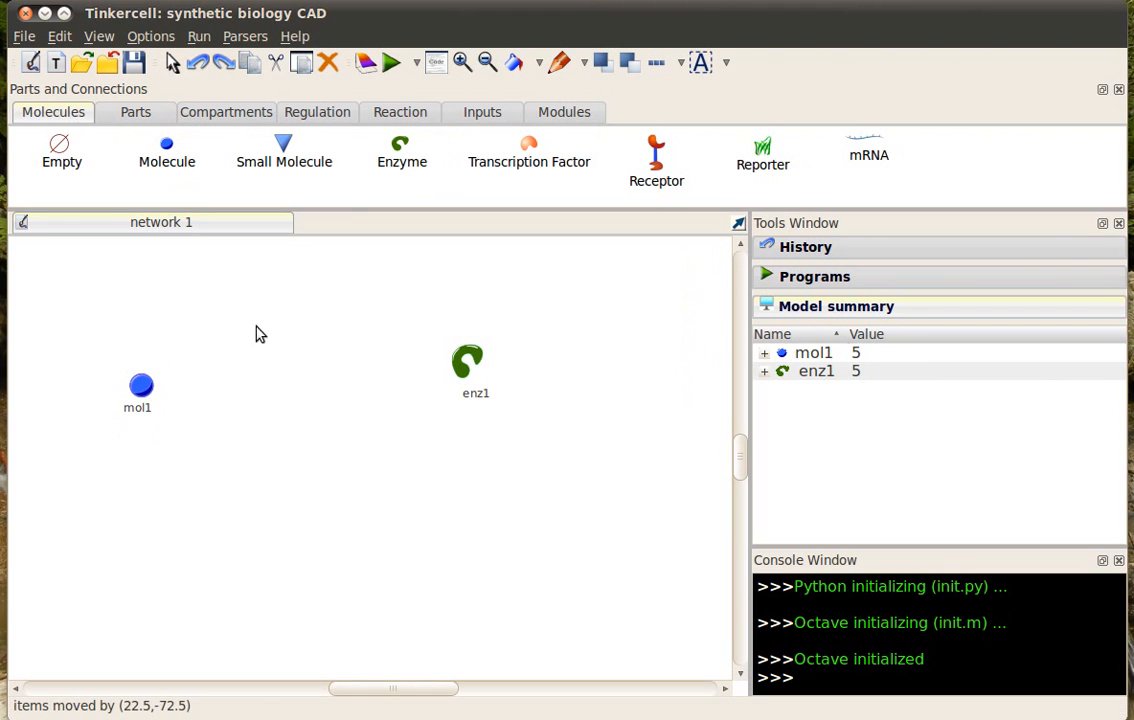
Step: Connect mol1 to enz1 with an Allosteric Inhibition
{"action": "left_click", "coordinate": [338, 114]}
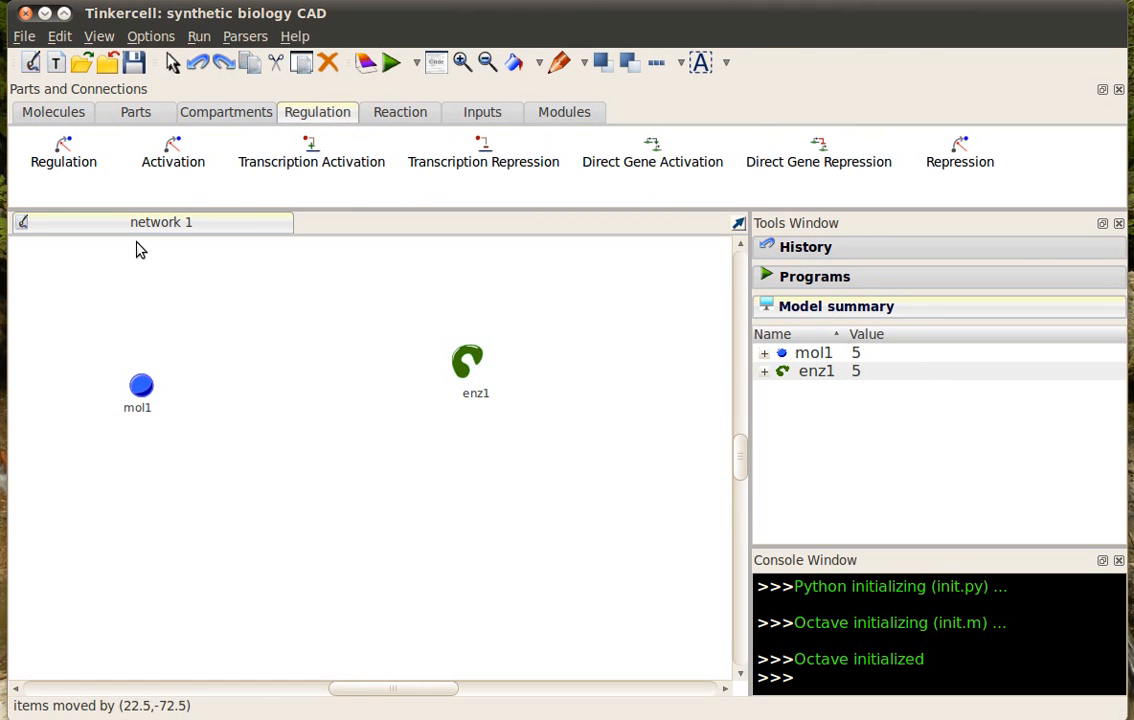
{"action": "left_click", "coordinate": [937, 152]}
{"action": "left_click", "coordinate": [140, 385]}
{"action": "left_click", "coordinate": [442, 378]}
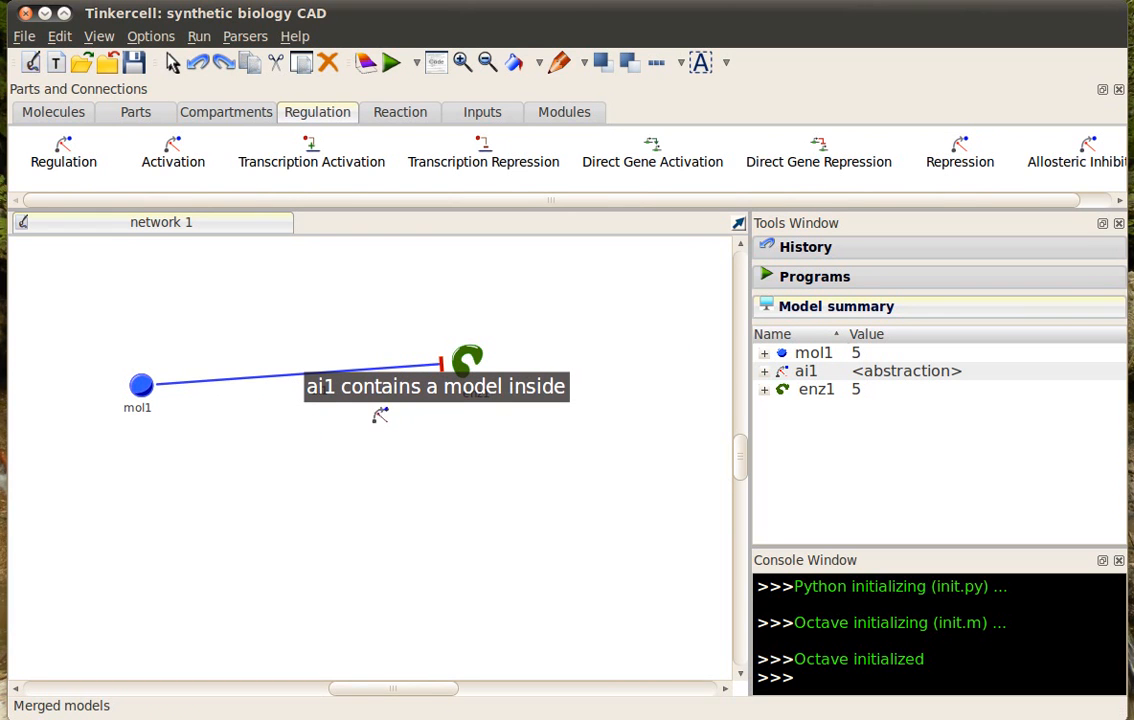
{"action": "key", "text": "Escape"}
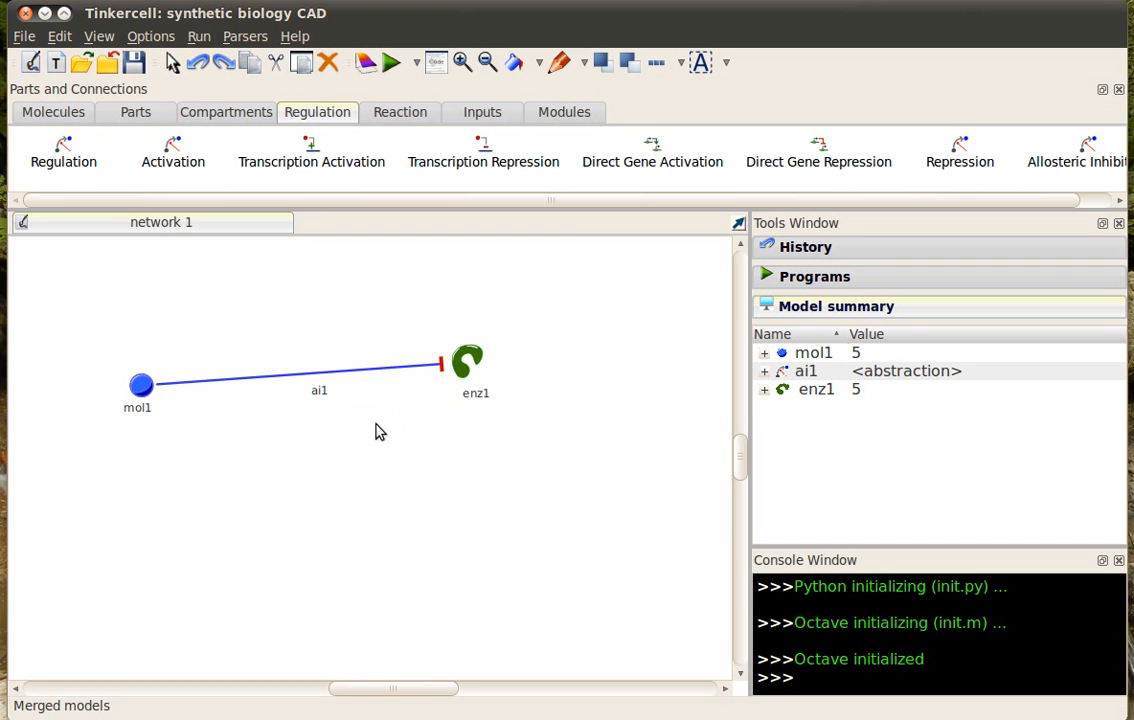
Step: Bend the inhibition connection between mol1 and enz1 into an upward arc and move enz1 slightly lower
{"action": "left_click", "coordinate": [330, 383]}
{"action": "left_click_drag", "start_coordinate": [367, 375], "coordinate": [359, 332]}
{"action": "left_click", "coordinate": [463, 380]}
{"action": "left_click_drag", "start_coordinate": [463, 380], "coordinate": [454, 421]}
{"action": "left_click_drag", "start_coordinate": [406, 369], "coordinate": [367, 328]}
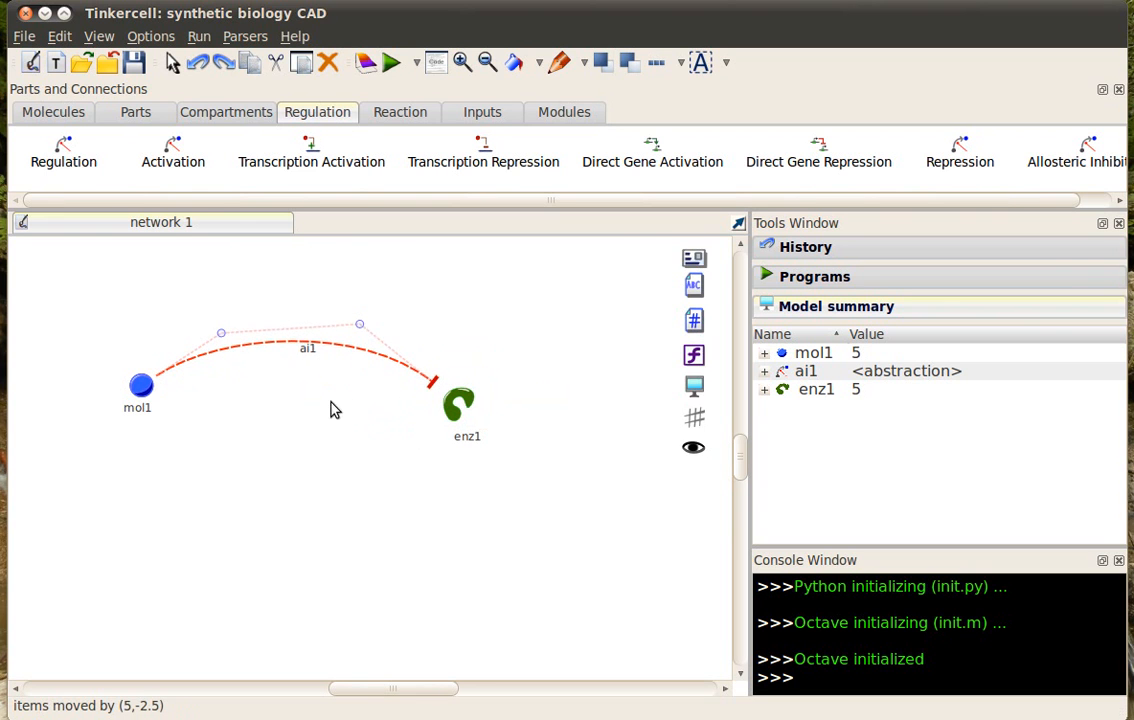
{"action": "left_click", "coordinate": [325, 415]}
Step: Open the submodel inside ai1, fit it in its own window, and check which of its parts correspond to enz1 and mol1
{"action": "double_click", "coordinate": [329, 349]}
{"action": "right_click", "coordinate": [319, 223]}
{"action": "left_click", "coordinate": [337, 261]}
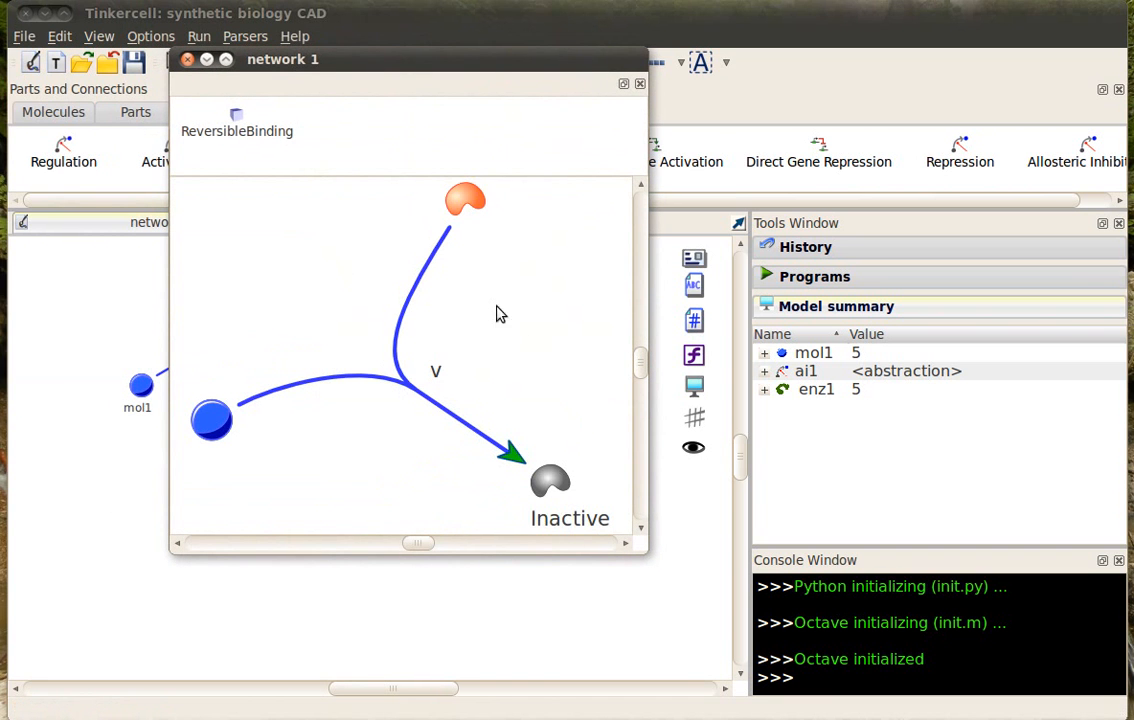
{"action": "left_click_drag", "start_coordinate": [487, 64], "coordinate": [880, 77]}
{"action": "left_click", "coordinate": [857, 218]}
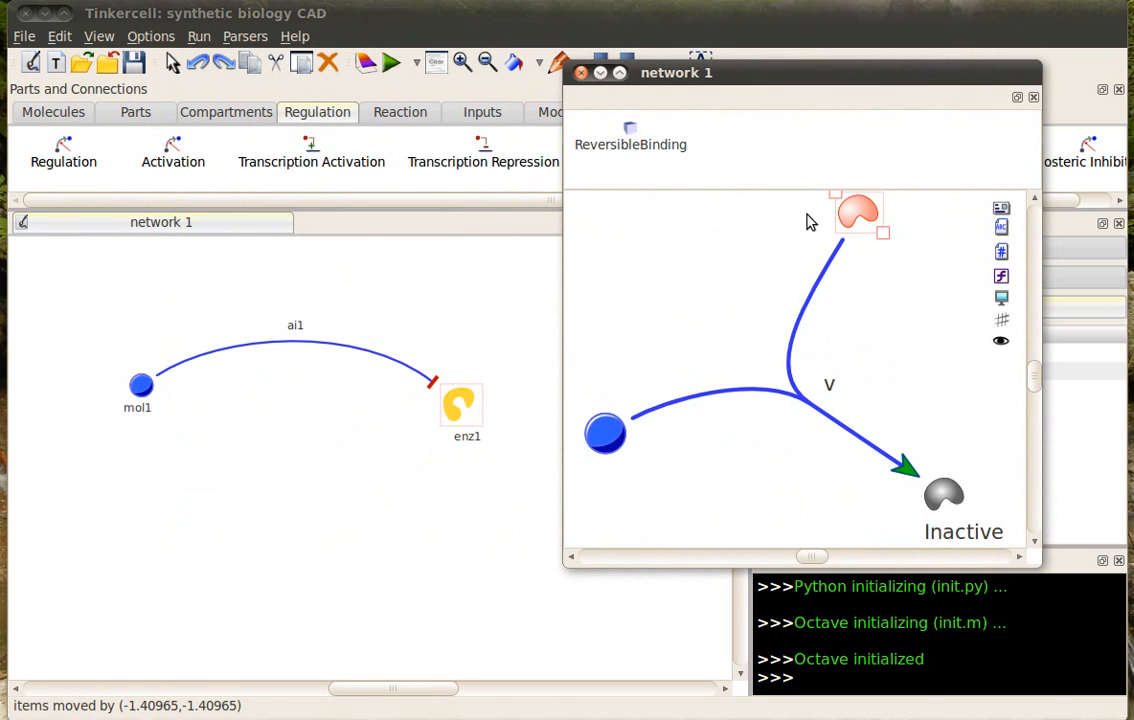
{"action": "left_click", "coordinate": [478, 434]}
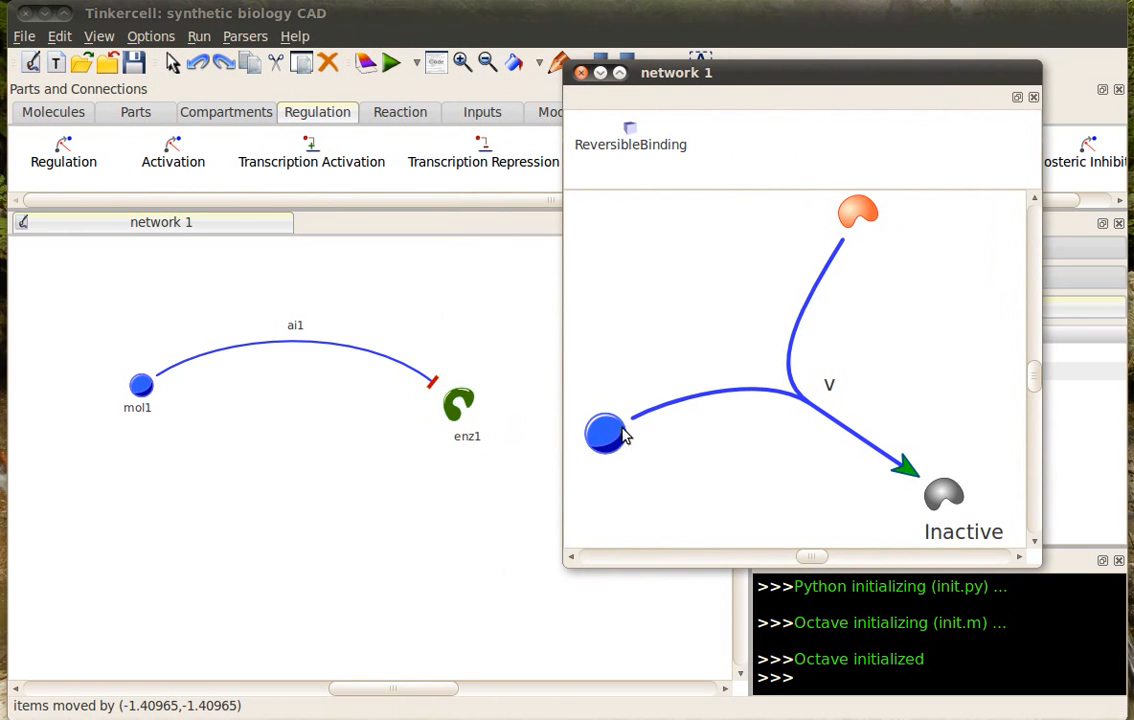
{"action": "left_click", "coordinate": [612, 438]}
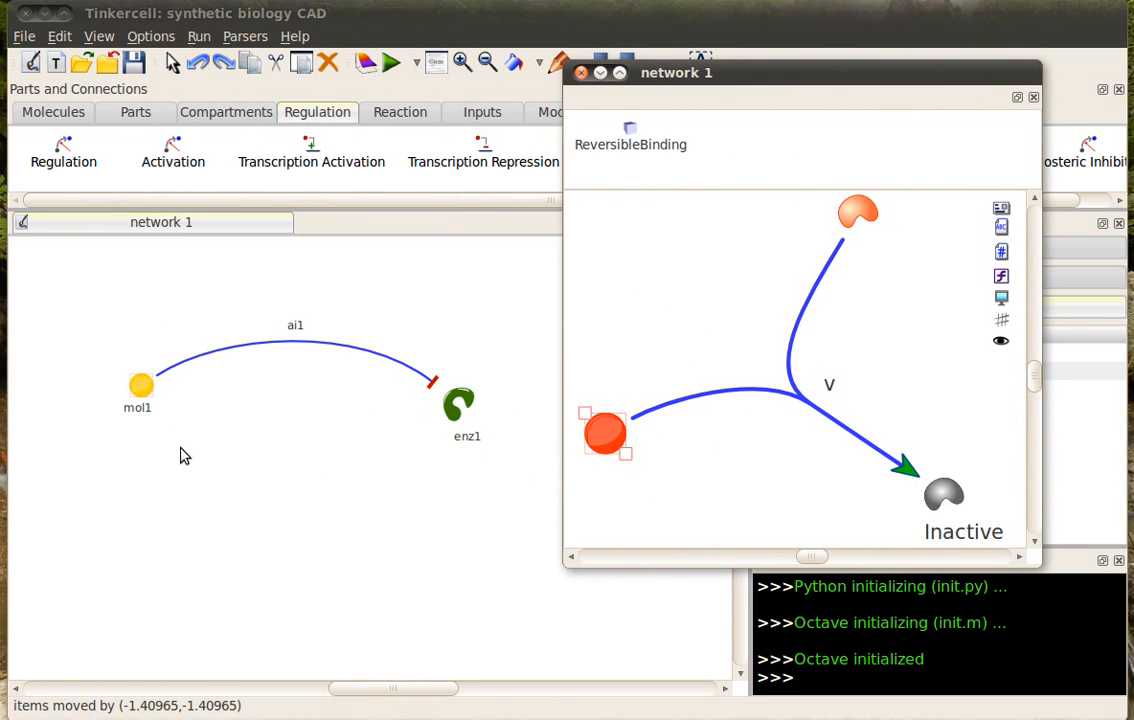
{"action": "left_click", "coordinate": [749, 471]}
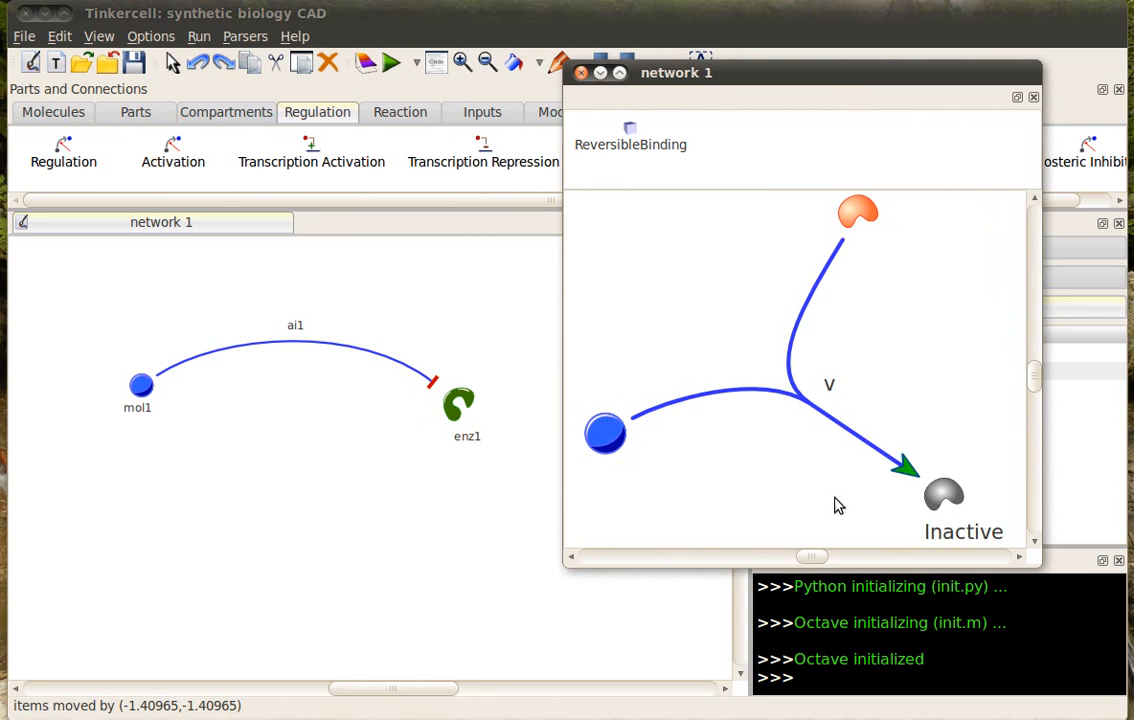
Step: Examine the forward and reverse rate equations and reaction stoichiometry of reaction v in the ai1 submodel
{"action": "left_click", "coordinate": [790, 350]}
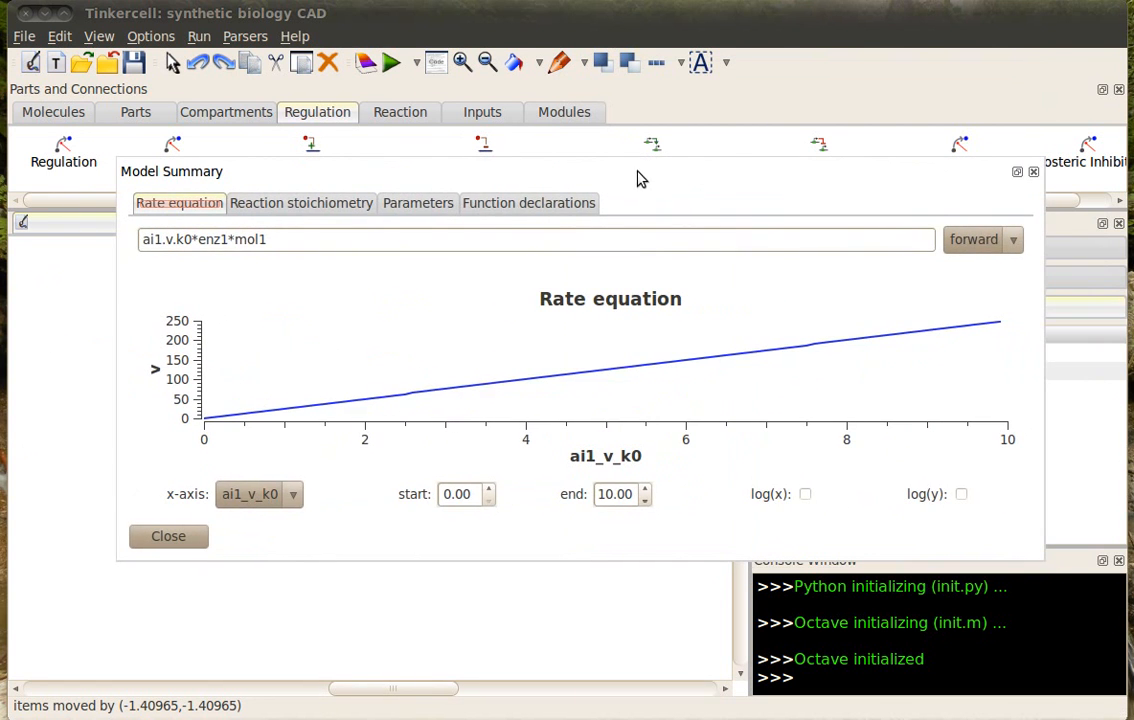
{"action": "left_click", "coordinate": [1012, 240]}
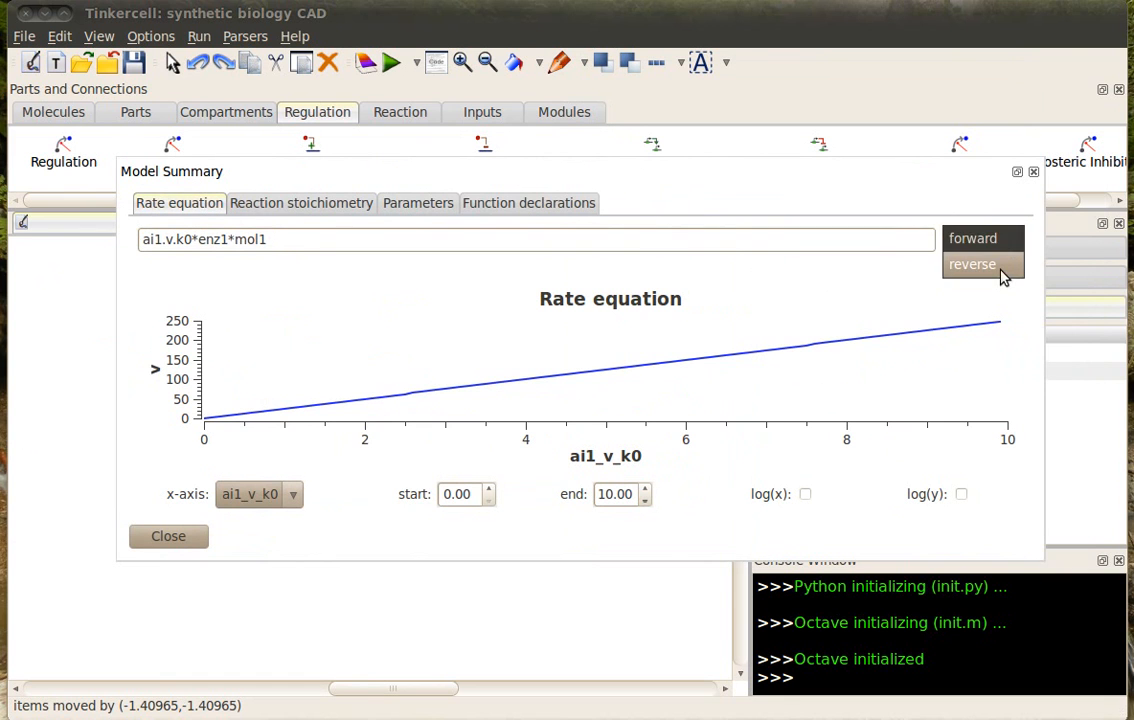
{"action": "left_click", "coordinate": [1005, 270]}
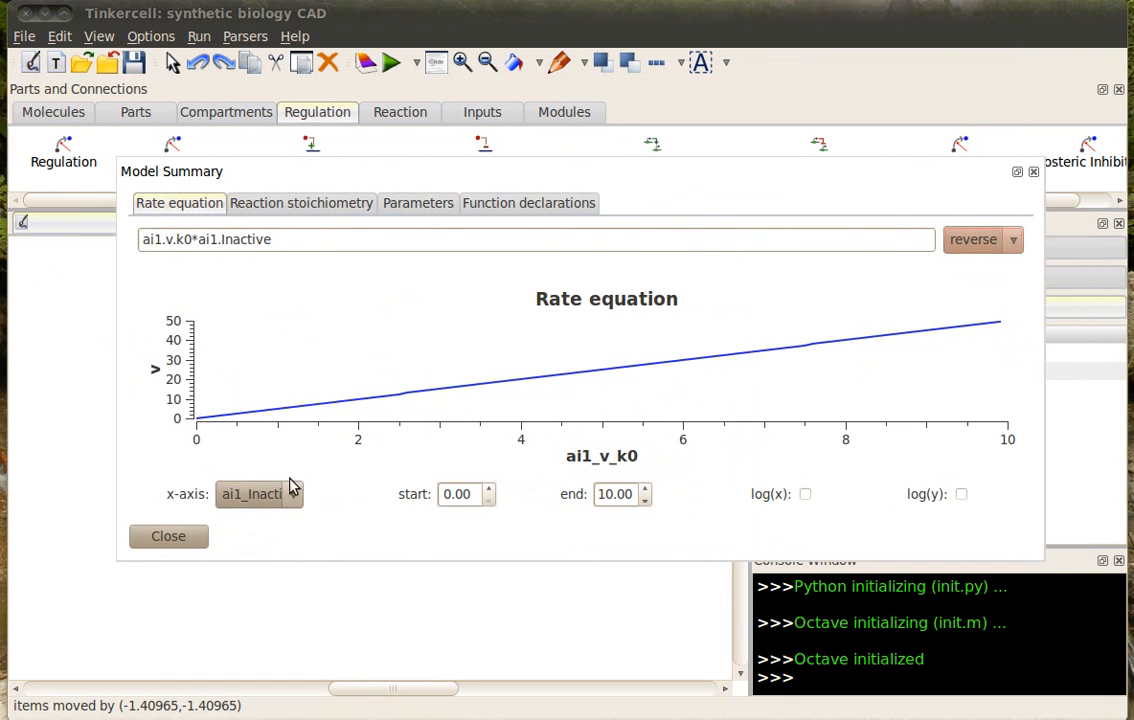
{"action": "left_click", "coordinate": [1013, 242]}
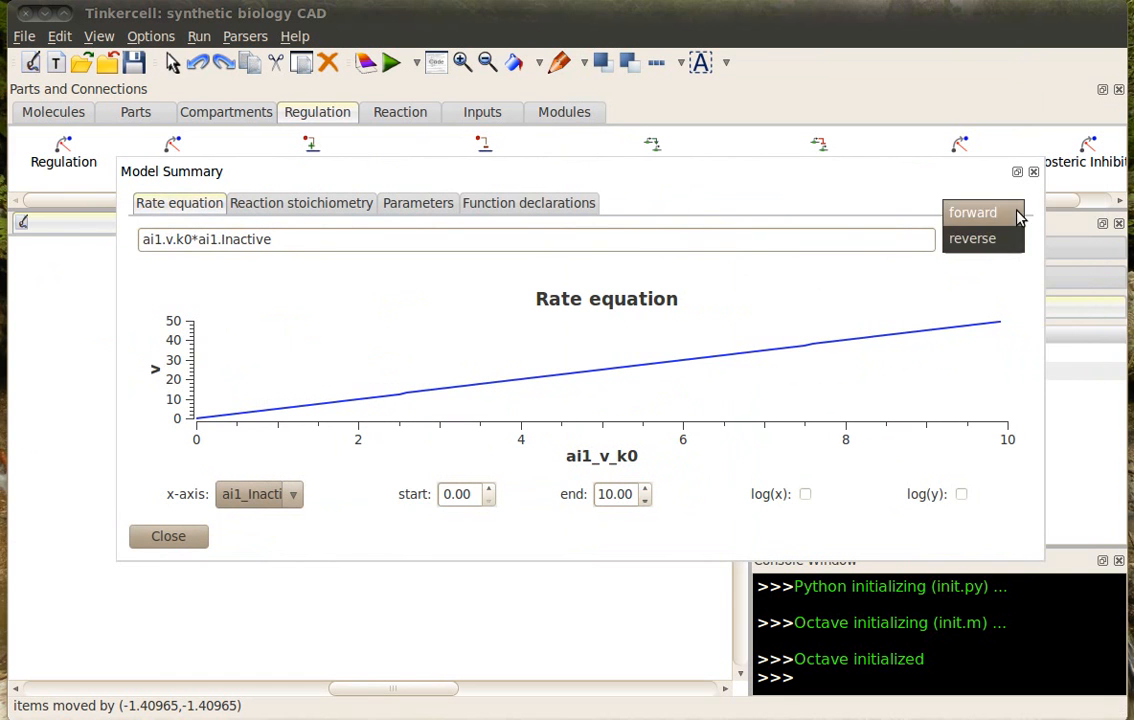
{"action": "left_click", "coordinate": [1016, 217]}
{"action": "left_click", "coordinate": [331, 240]}
{"action": "left_click", "coordinate": [296, 205]}
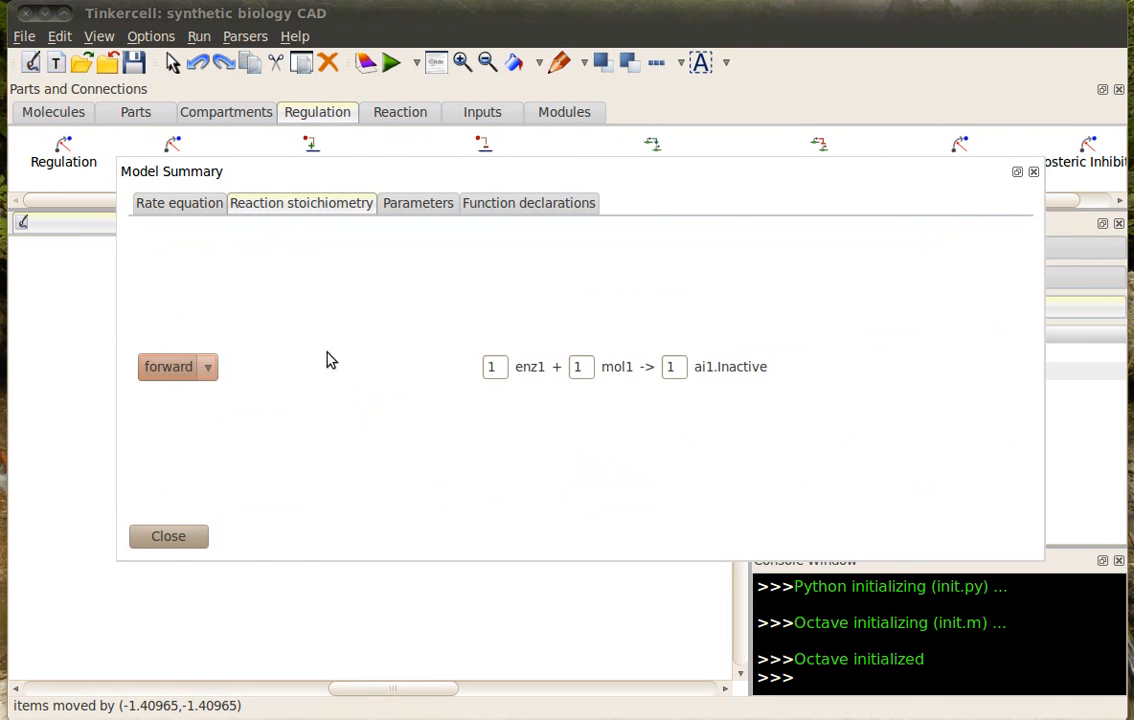
{"action": "left_click", "coordinate": [212, 369]}
{"action": "left_click", "coordinate": [210, 392]}
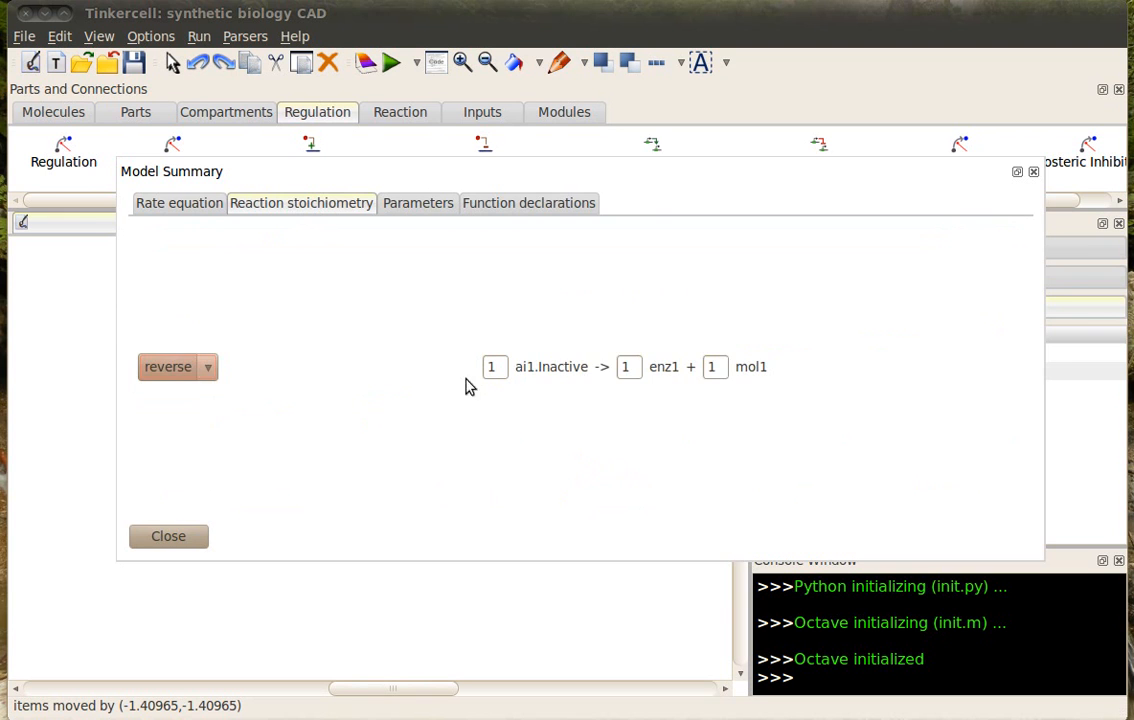
{"action": "left_click", "coordinate": [198, 536]}
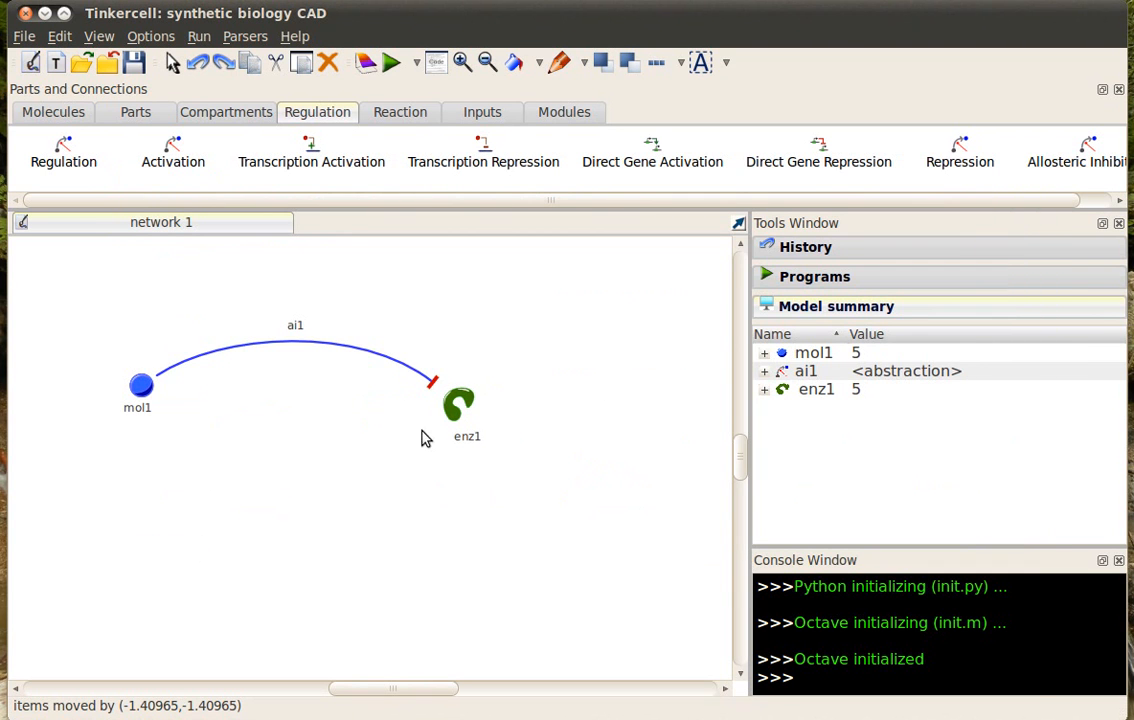
{"action": "double_click", "coordinate": [397, 370]}
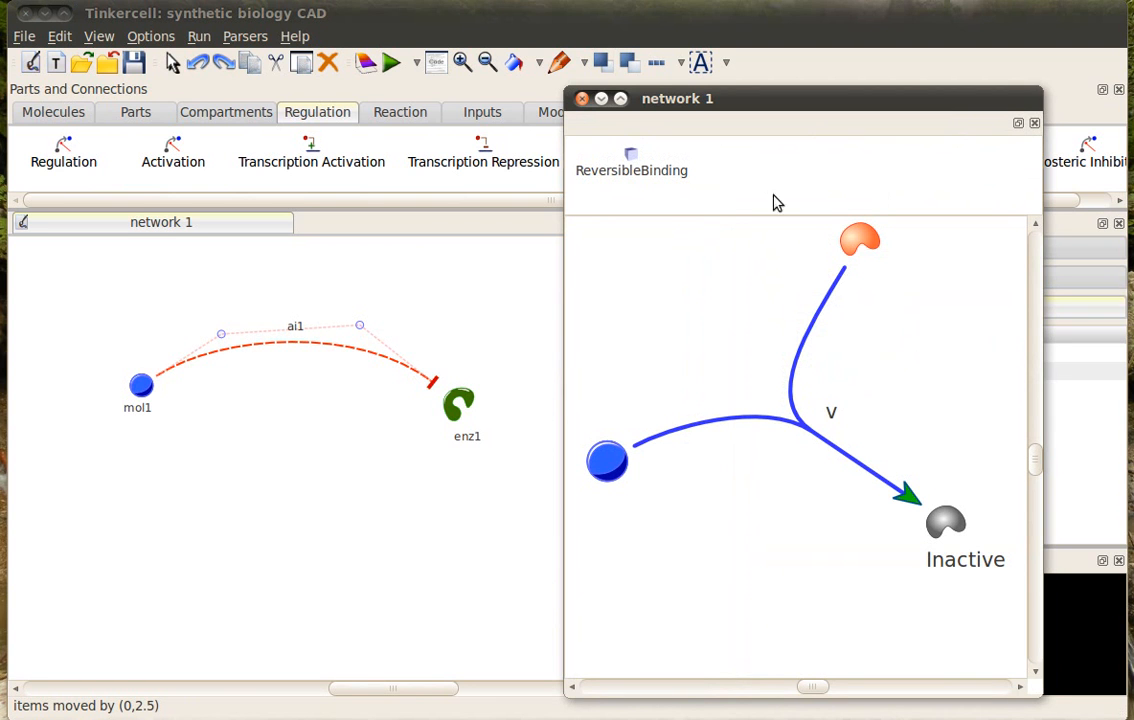
{"action": "left_click", "coordinate": [582, 98]}
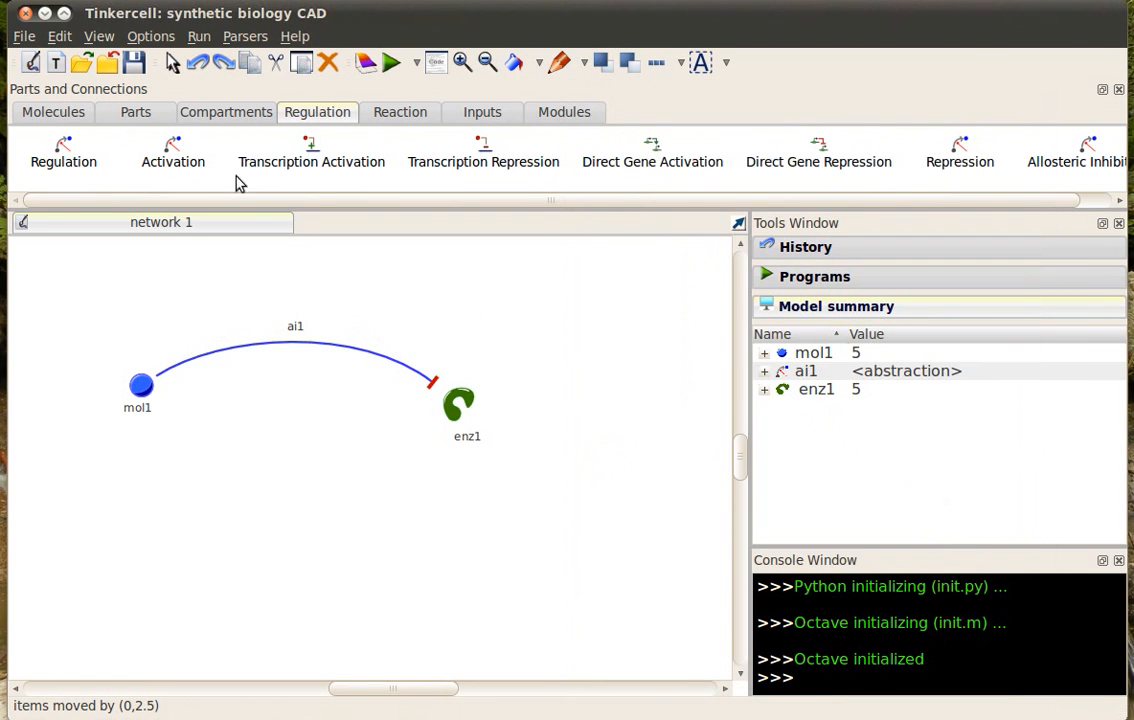
Step: Insert a Direct Gene Activation below the inhibition and shift its coding region slightly down
{"action": "left_click", "coordinate": [652, 162]}
{"action": "left_click", "coordinate": [243, 534]}
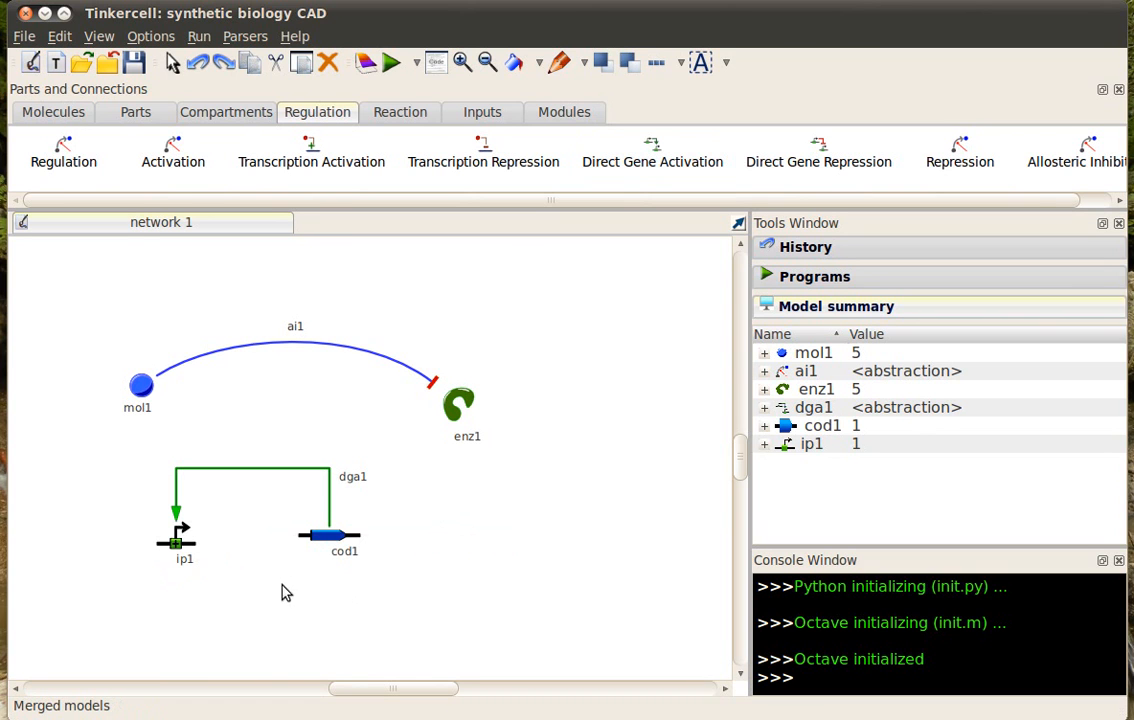
{"action": "left_click", "coordinate": [311, 540]}
{"action": "left_click_drag", "start_coordinate": [311, 540], "coordinate": [315, 549]}
{"action": "left_click", "coordinate": [250, 547]}
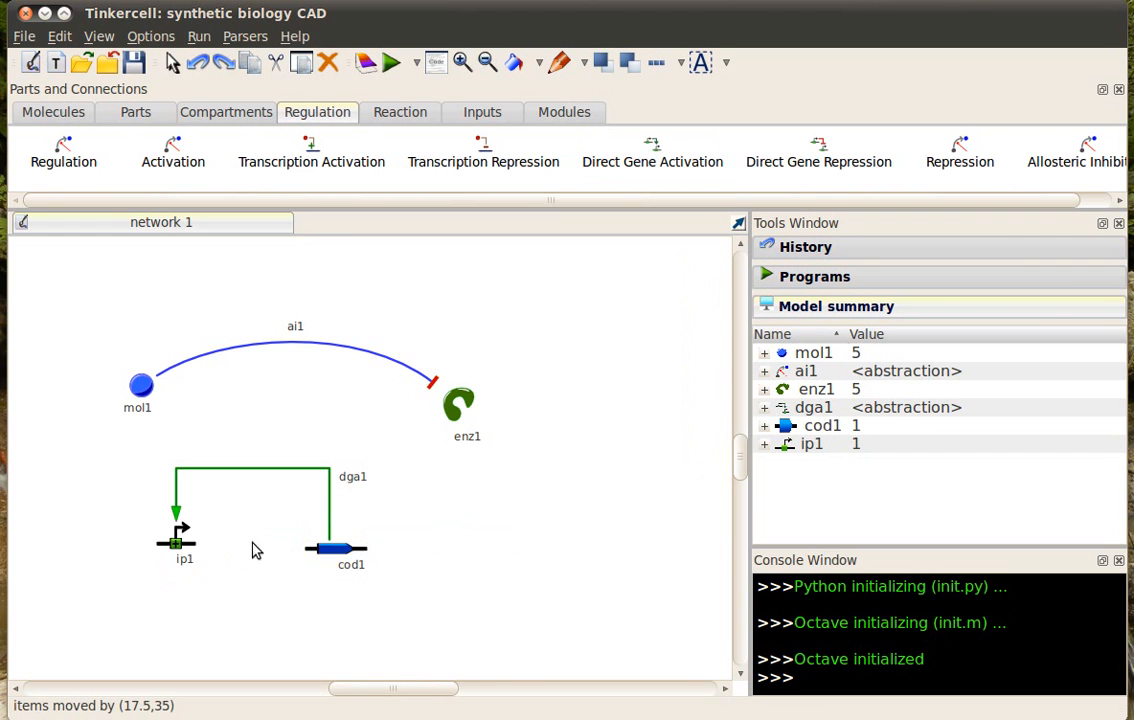
Step: Align the coding region cod1 horizontally with the promoter ip1 and nudge the dga1 connection line
{"action": "scroll", "coordinate": [270, 550], "scroll_direction": "up", "scroll_amount": 3}
{"action": "left_click_drag", "start_coordinate": [288, 614], "coordinate": [279, 615]}
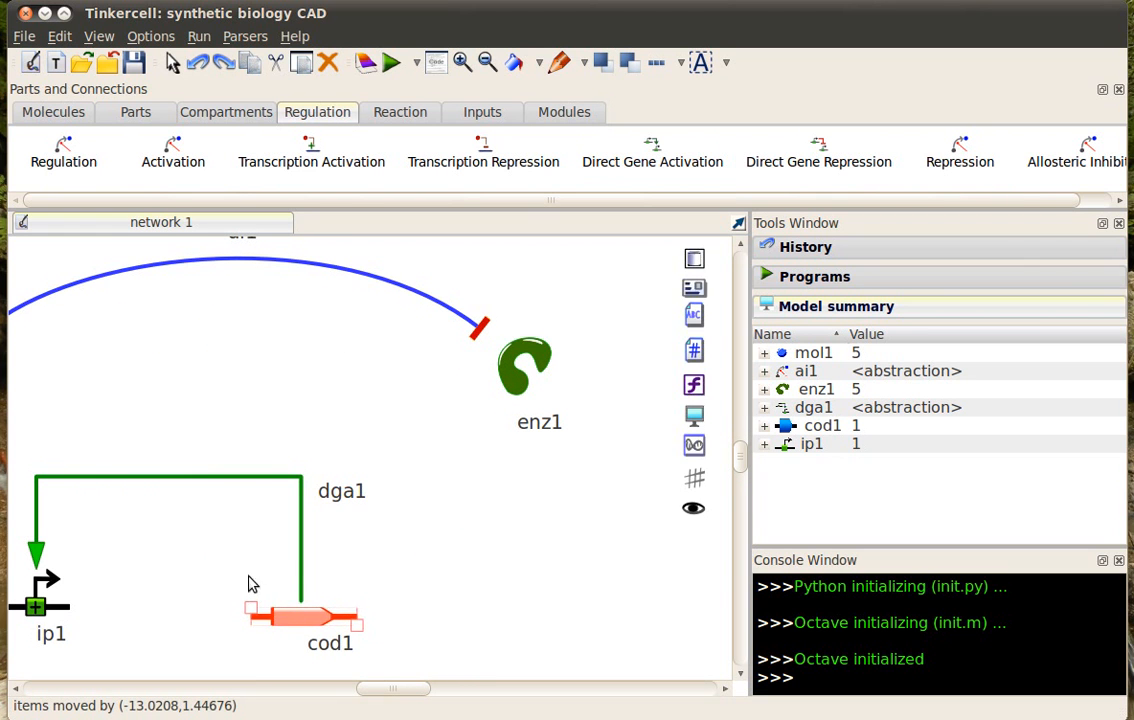
{"action": "left_click", "coordinate": [271, 600]}
{"action": "left_click_drag", "start_coordinate": [380, 692], "coordinate": [368, 690]}
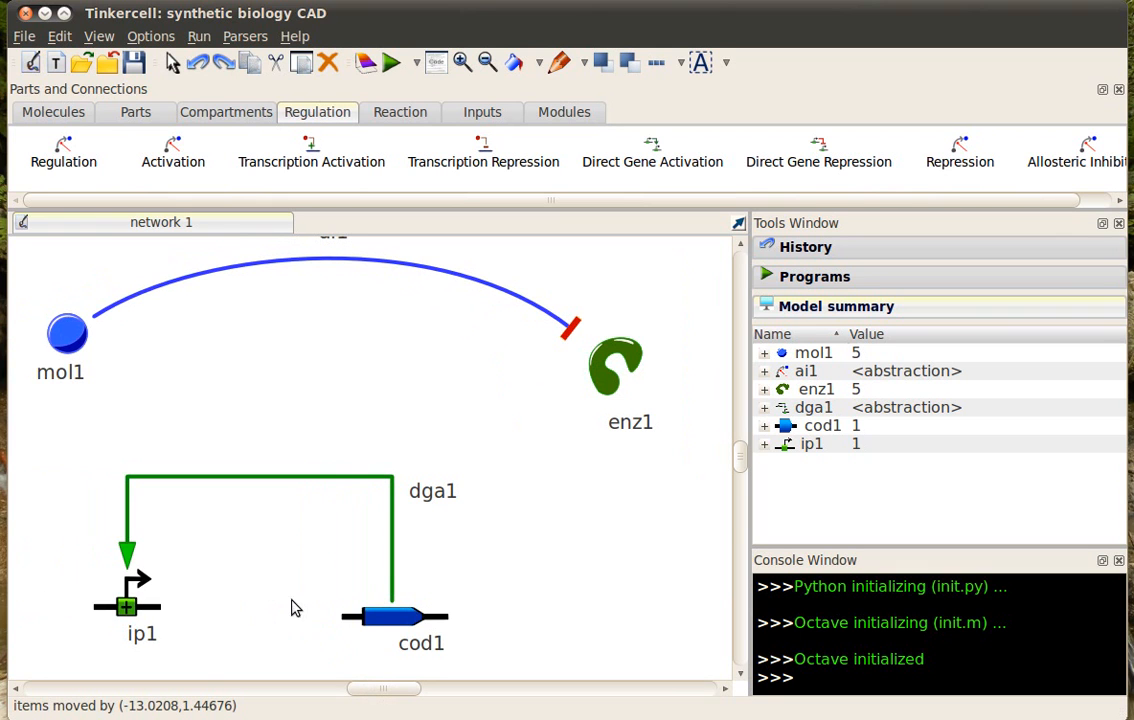
{"action": "left_click_drag", "start_coordinate": [364, 617], "coordinate": [358, 604]}
{"action": "left_click", "coordinate": [313, 553]}
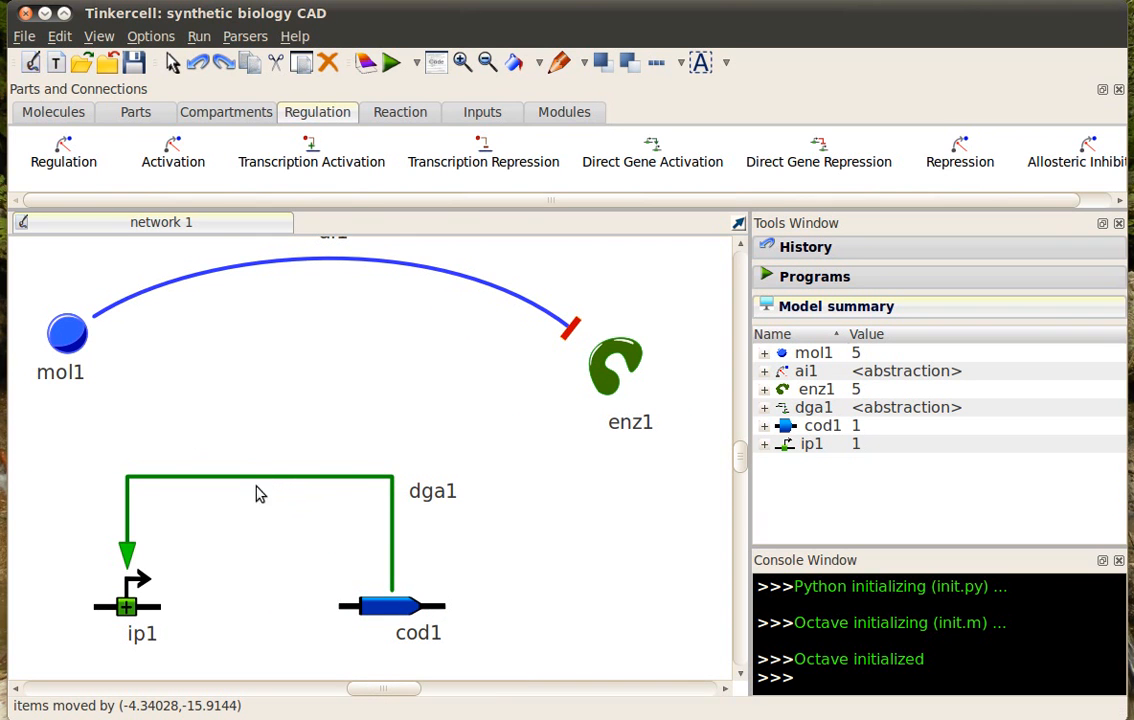
{"action": "left_click_drag", "start_coordinate": [277, 487], "coordinate": [286, 488]}
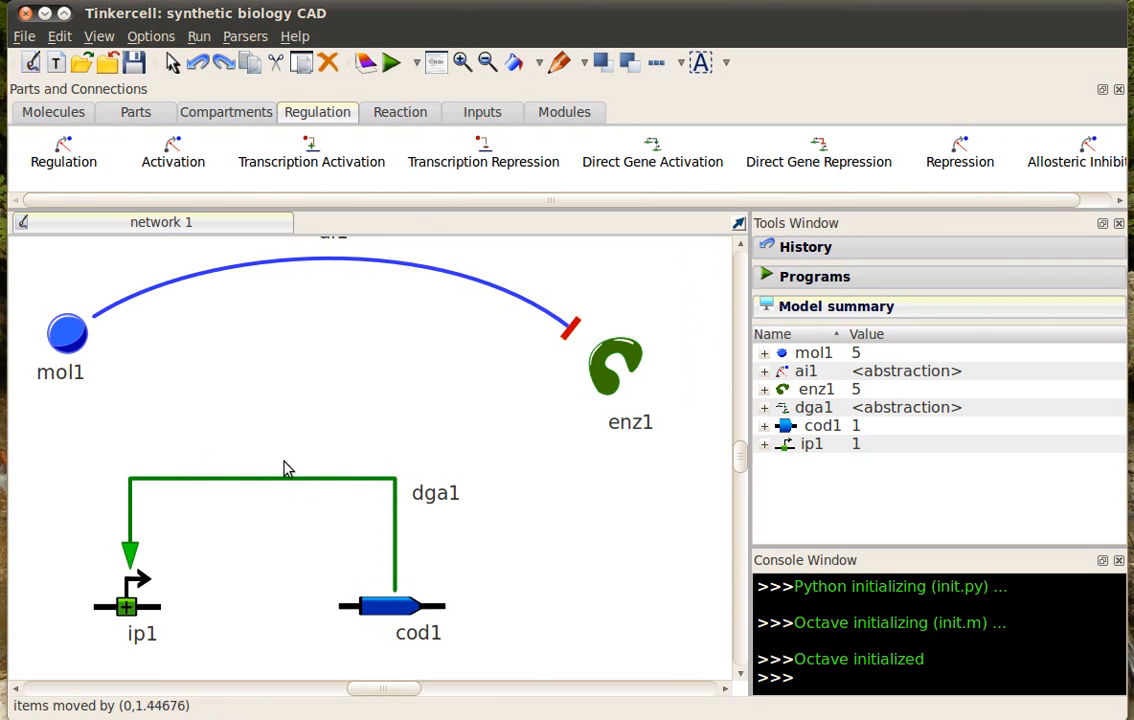
Step: Open the submodel inside dga1, enlarge its window, fit all parts, and examine its transcription, translation and binding reactions
{"action": "double_click", "coordinate": [284, 479]}
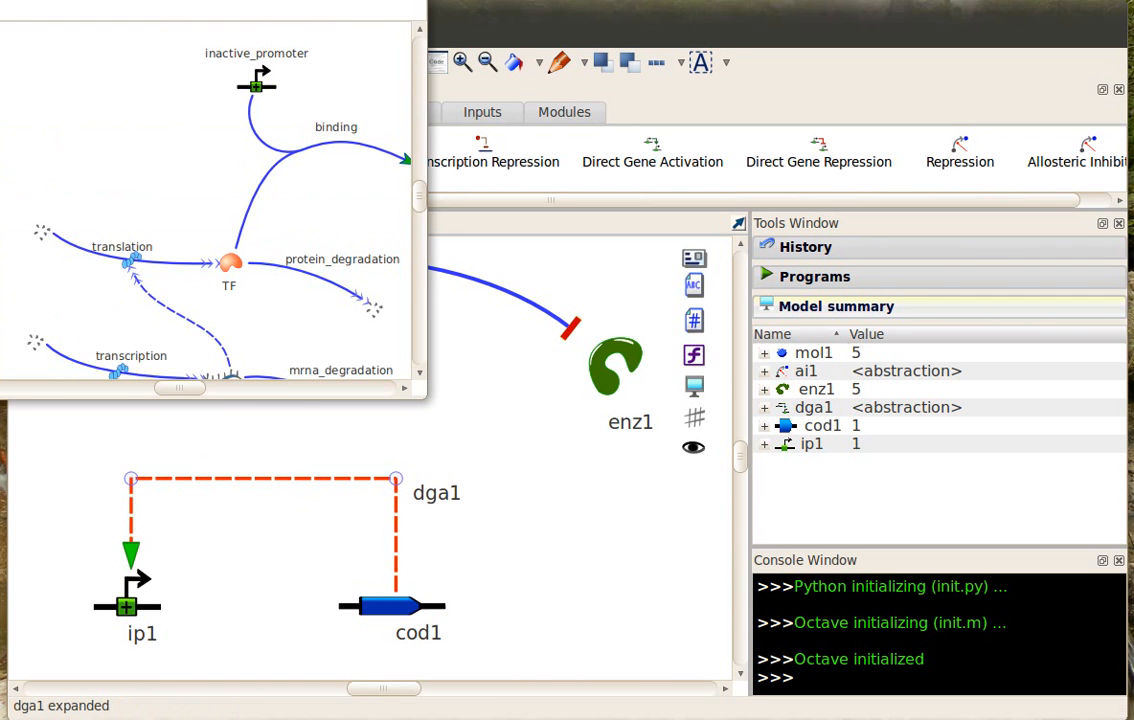
{"action": "right_click", "coordinate": [391, 266]}
{"action": "left_click", "coordinate": [436, 305]}
{"action": "left_click_drag", "start_coordinate": [700, 562], "coordinate": [806, 666]}
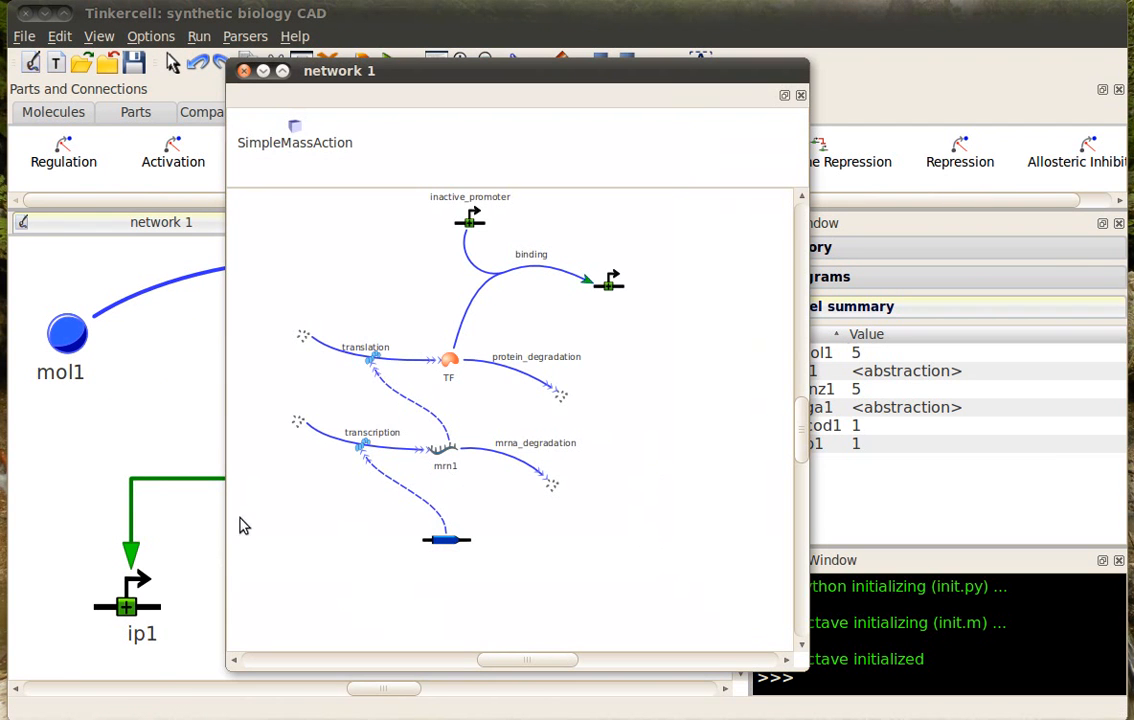
{"action": "right_click", "coordinate": [316, 528]}
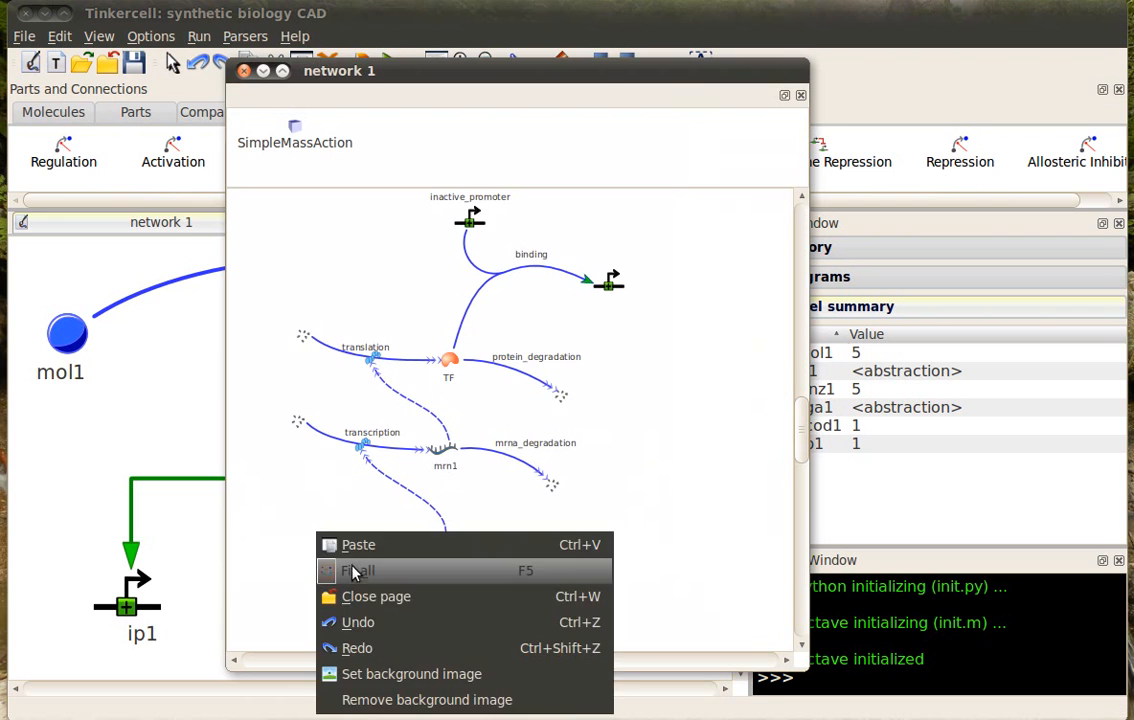
{"action": "left_click", "coordinate": [363, 570]}
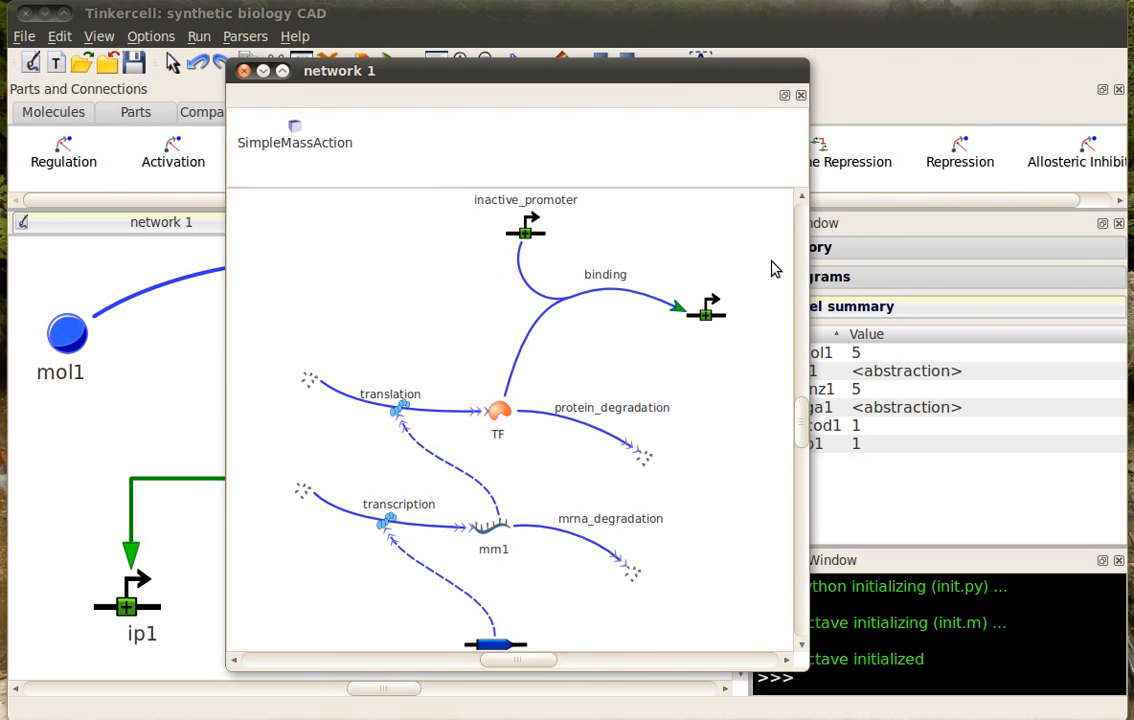
{"action": "scroll", "coordinate": [800, 645], "scroll_direction": "down", "scroll_amount": 2}
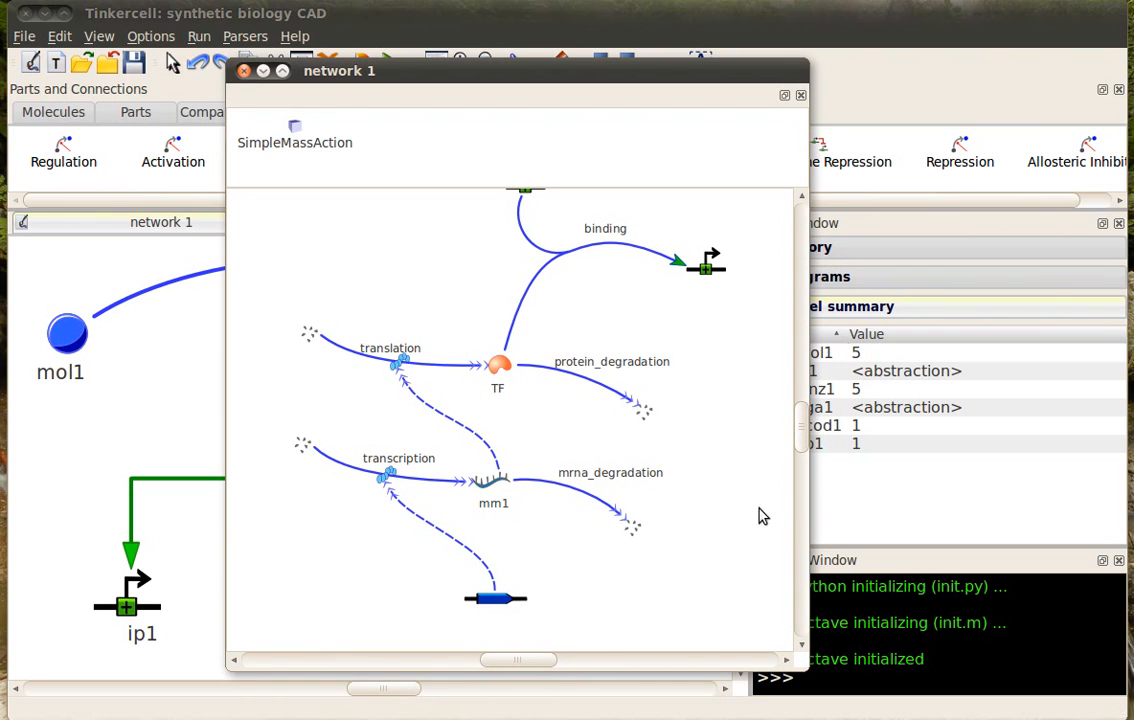
{"action": "scroll", "coordinate": [805, 436], "scroll_direction": "up", "scroll_amount": 4}
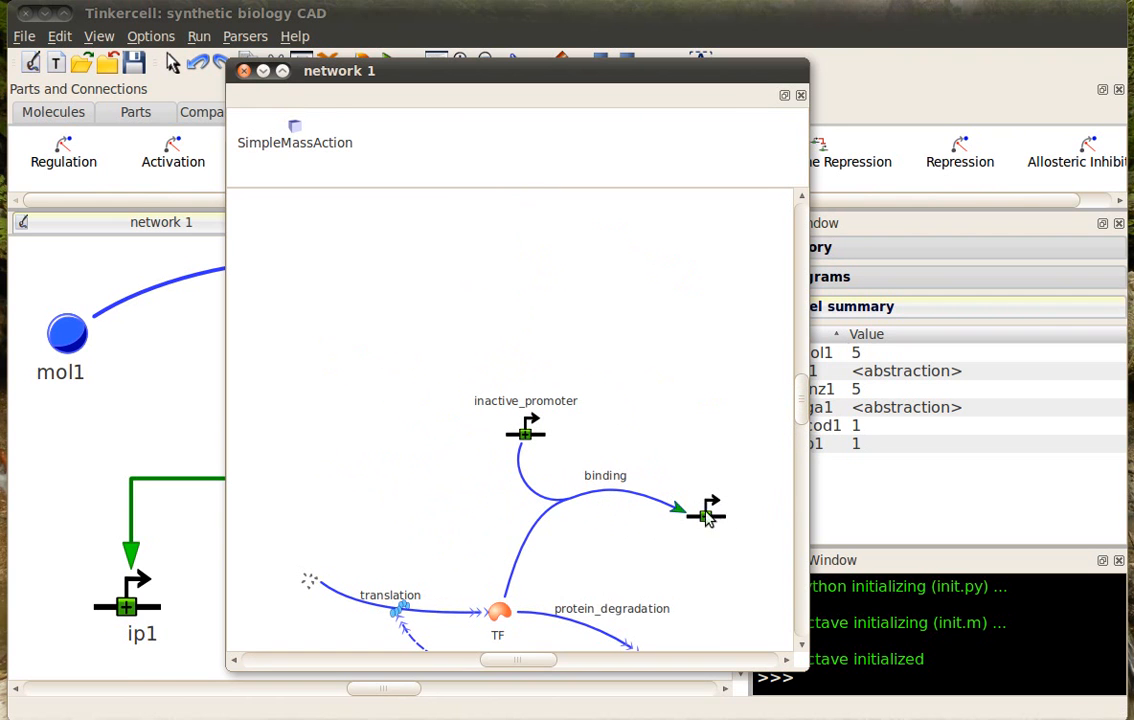
{"action": "left_click", "coordinate": [245, 71]}
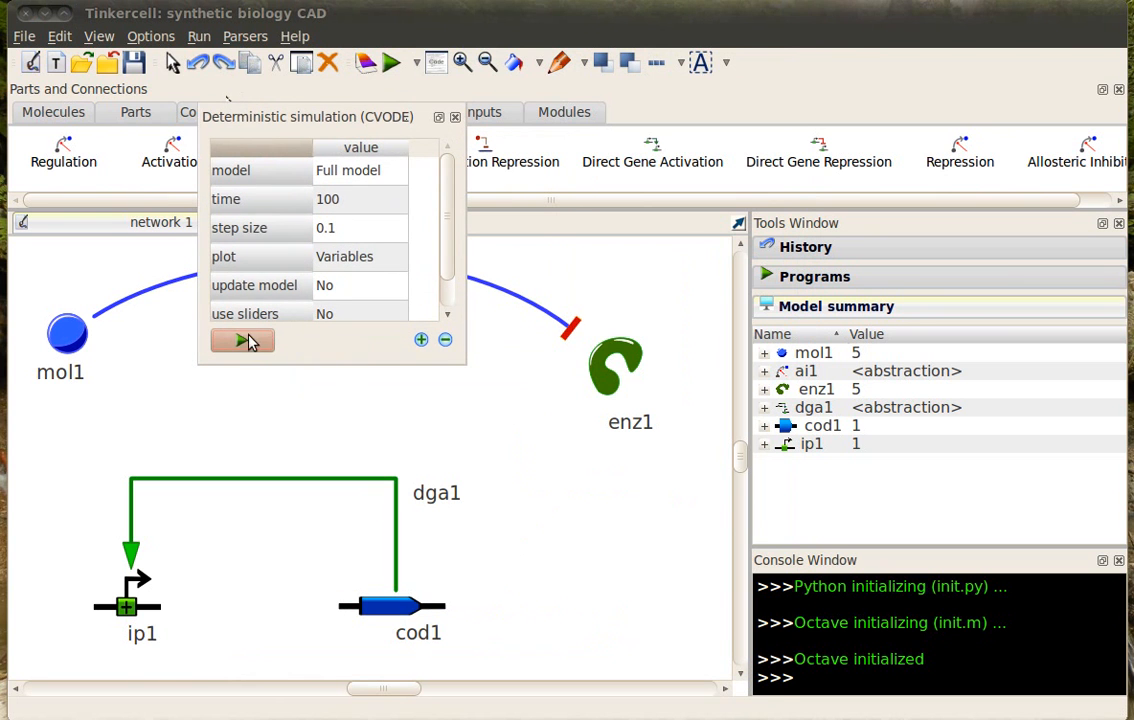
Step: Run a deterministic simulation (CVODE) of the full model and plot its variables over time
{"action": "left_click", "coordinate": [243, 342]}
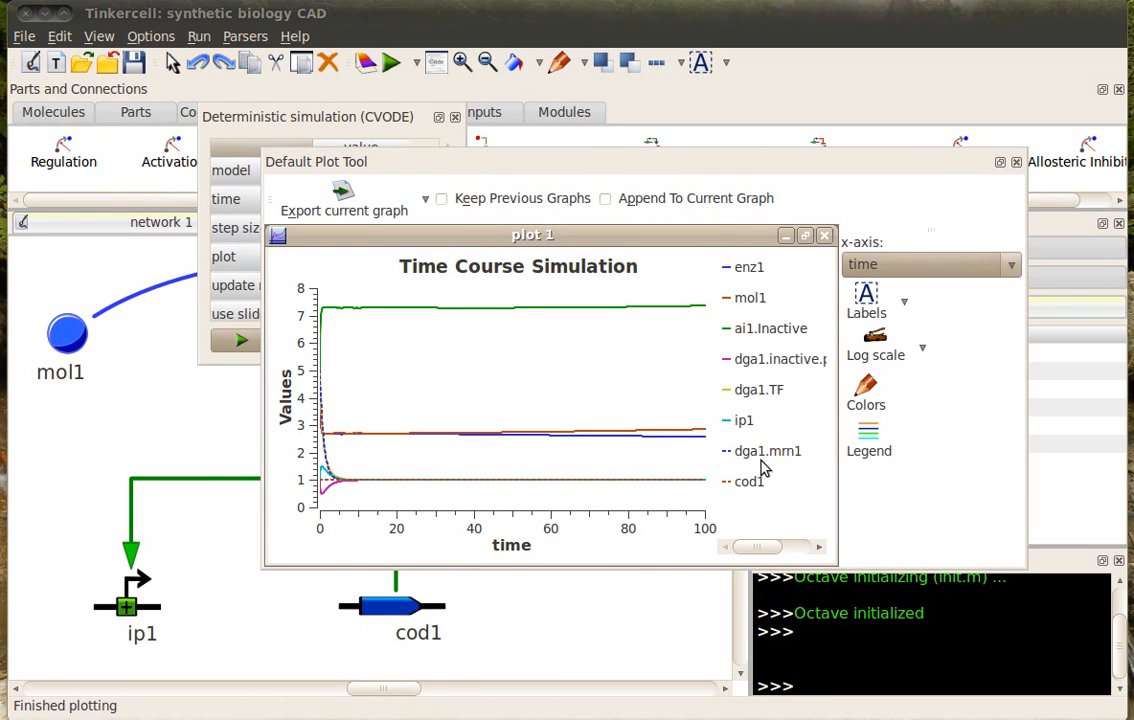
Step: Look over the time course plot's legend and close the plot window and the deterministic simulation settings
{"action": "mouse_move", "coordinate": [768, 547]}
{"action": "left_mouse_down"}
{"action": "mouse_move", "coordinate": [792, 548]}
{"action": "mouse_move", "coordinate": [754, 545]}
{"action": "left_mouse_up"}
{"action": "left_click_drag", "start_coordinate": [600, 163], "coordinate": [578, 201]}
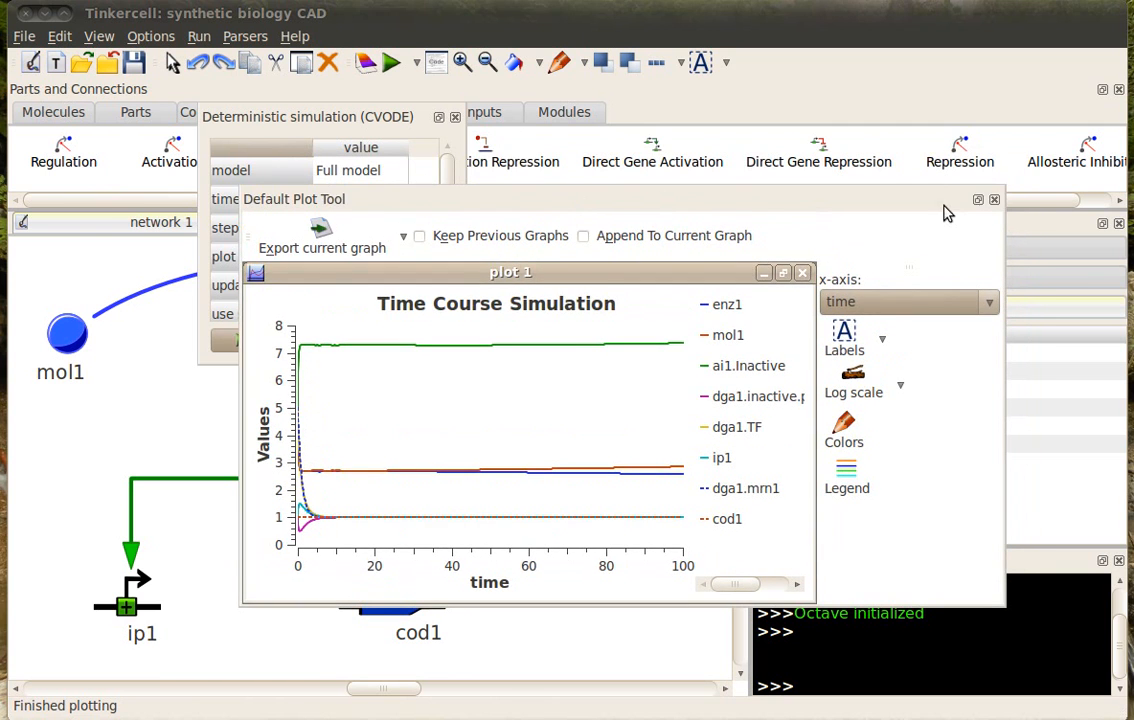
{"action": "left_click", "coordinate": [993, 200]}
{"action": "left_click", "coordinate": [455, 117]}
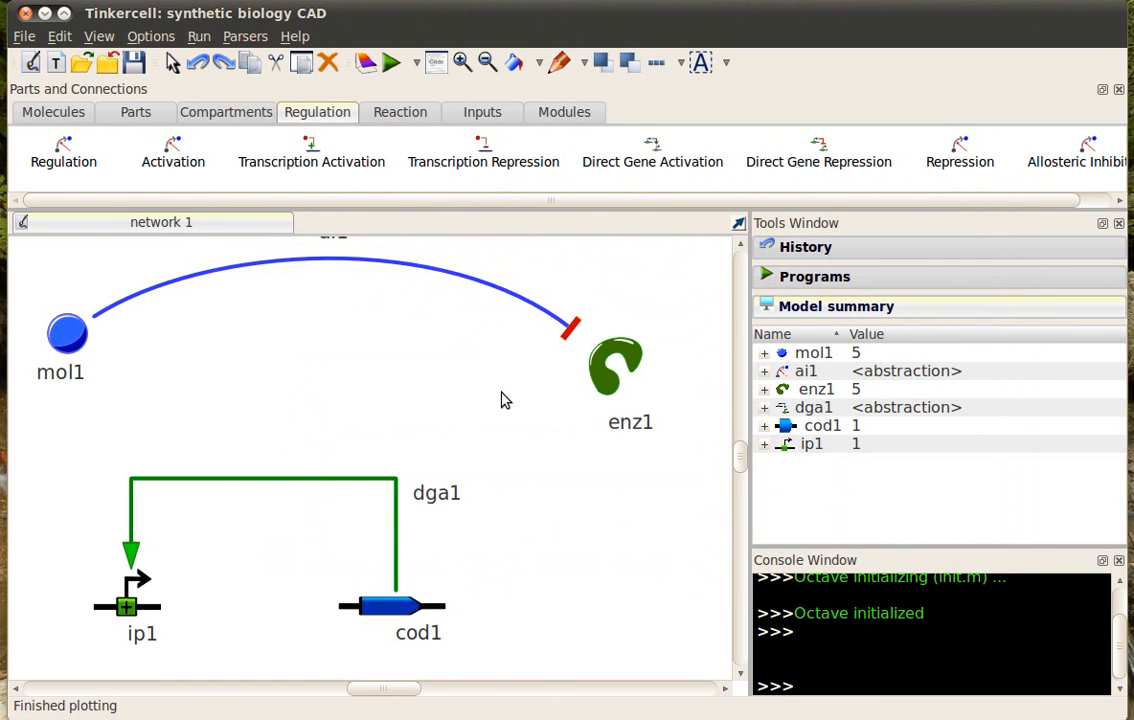
Step: Move the whole existing network to the left and insert a Transcription Repression above and to the right of it
{"action": "scroll", "coordinate": [498, 405], "scroll_direction": "down", "scroll_amount": 10}
{"action": "left_click_drag", "start_coordinate": [549, 336], "coordinate": [156, 586]}
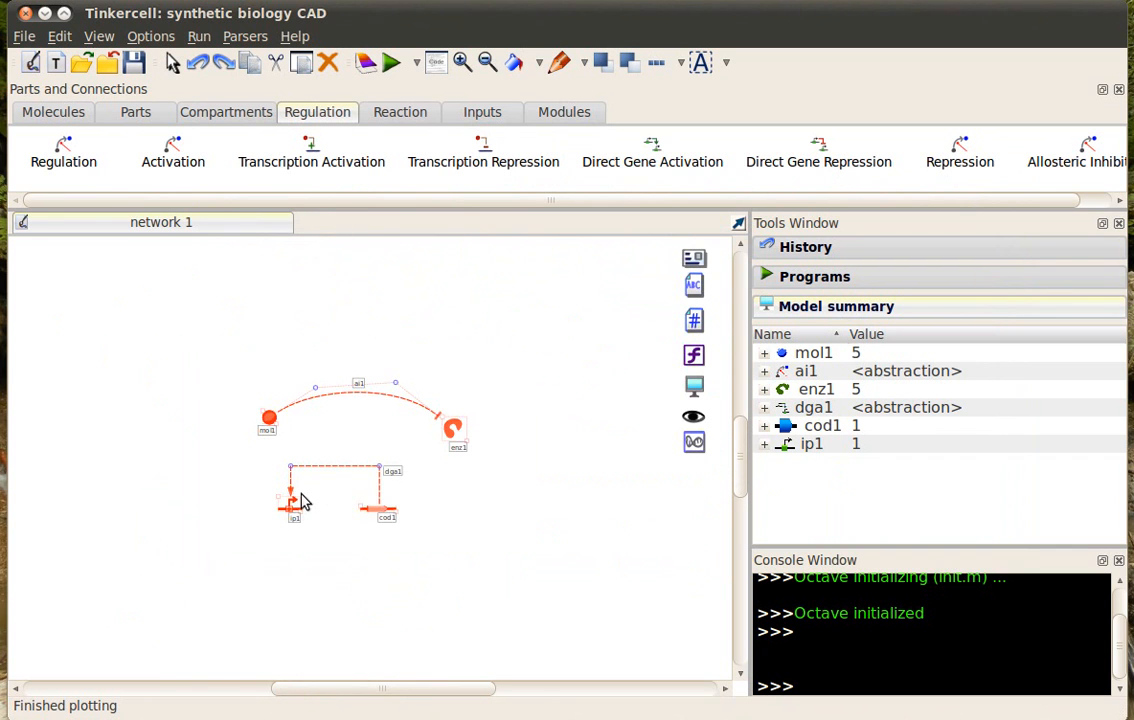
{"action": "left_click_drag", "start_coordinate": [316, 474], "coordinate": [185, 487]}
{"action": "left_click", "coordinate": [483, 150]}
{"action": "left_click", "coordinate": [447, 308]}
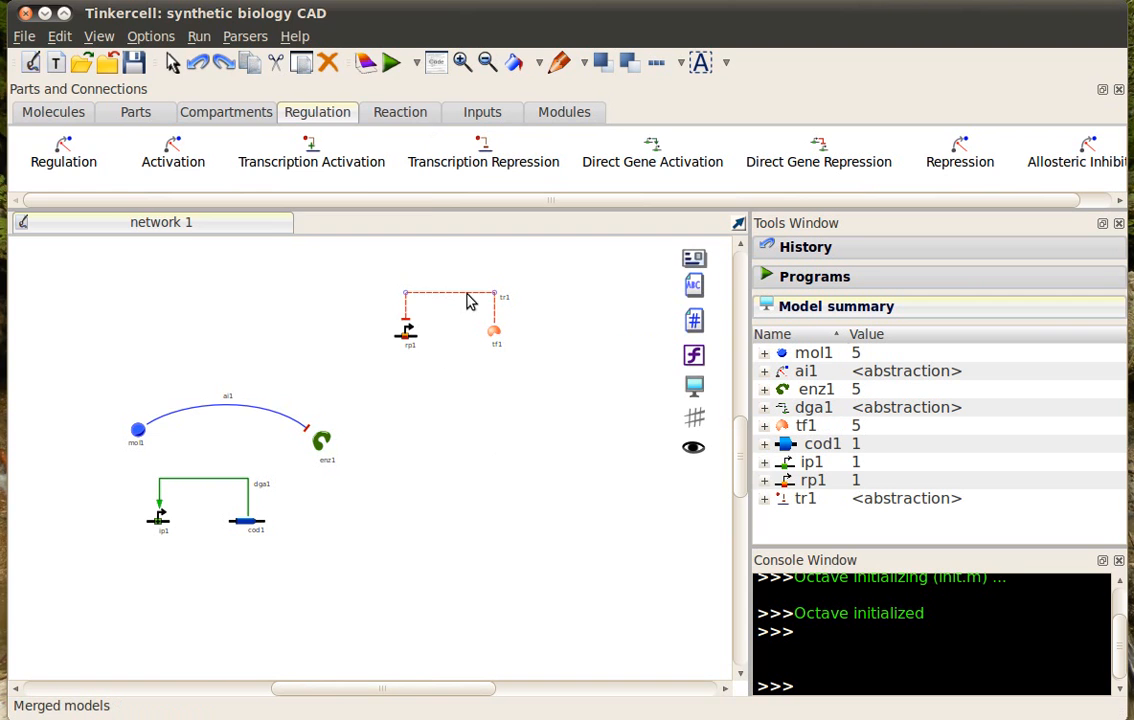
Step: Open the submodel inside tr1, fit all parts in view, examine its binding reaction, and close the submodel window
{"action": "double_click", "coordinate": [470, 302]}
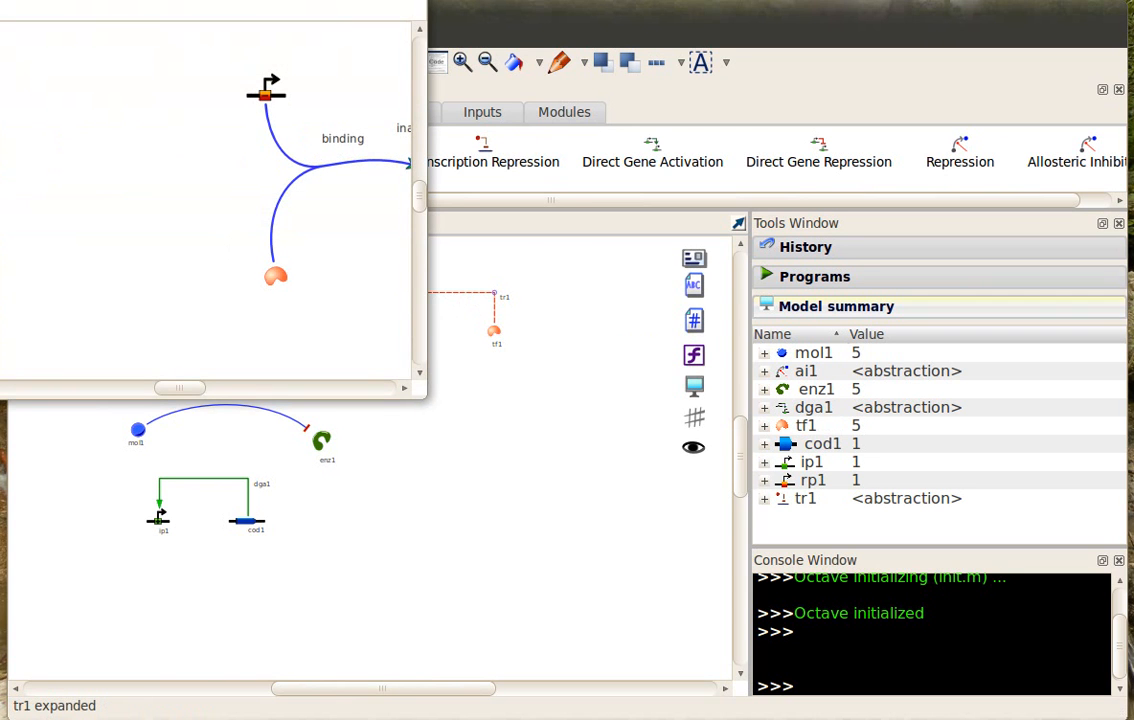
{"action": "right_click", "coordinate": [281, 270]}
{"action": "left_click", "coordinate": [337, 306]}
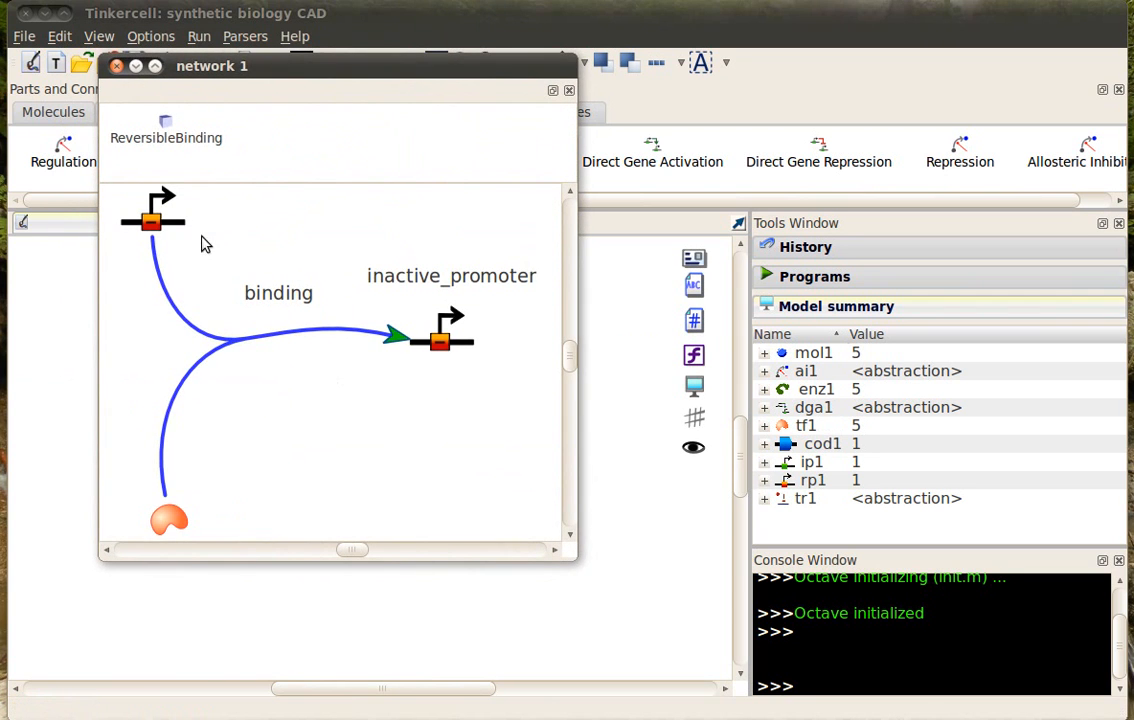
{"action": "scroll", "coordinate": [572, 362], "scroll_direction": "down", "scroll_amount": 2}
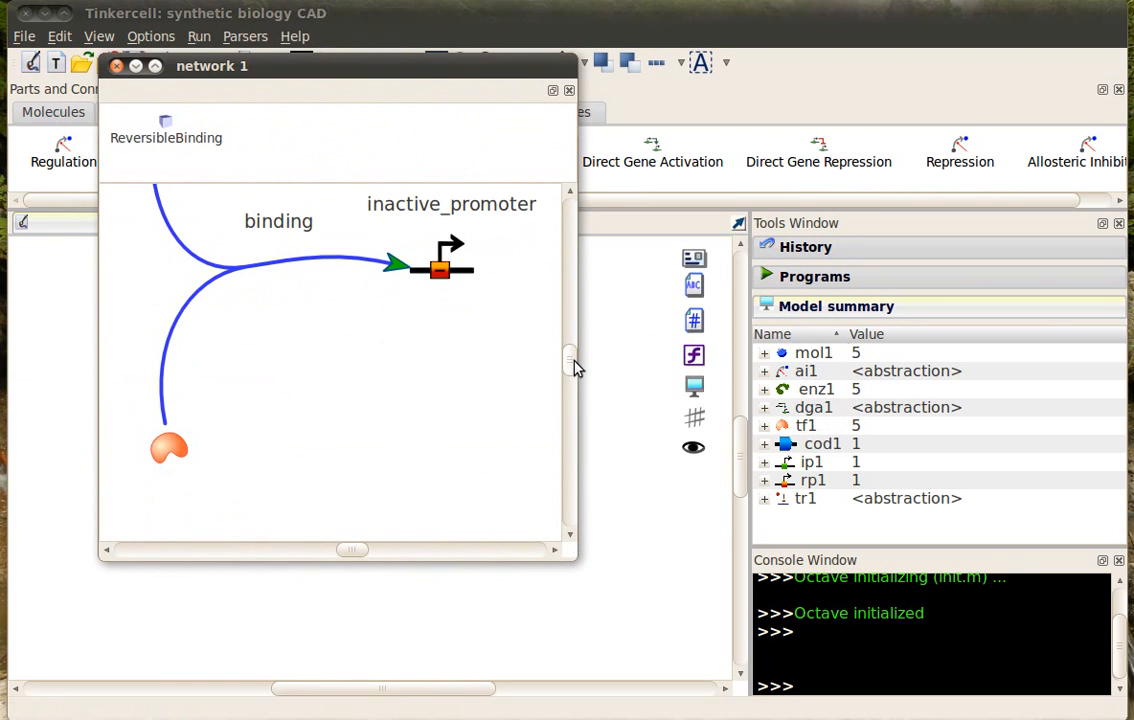
{"action": "left_click", "coordinate": [116, 66]}
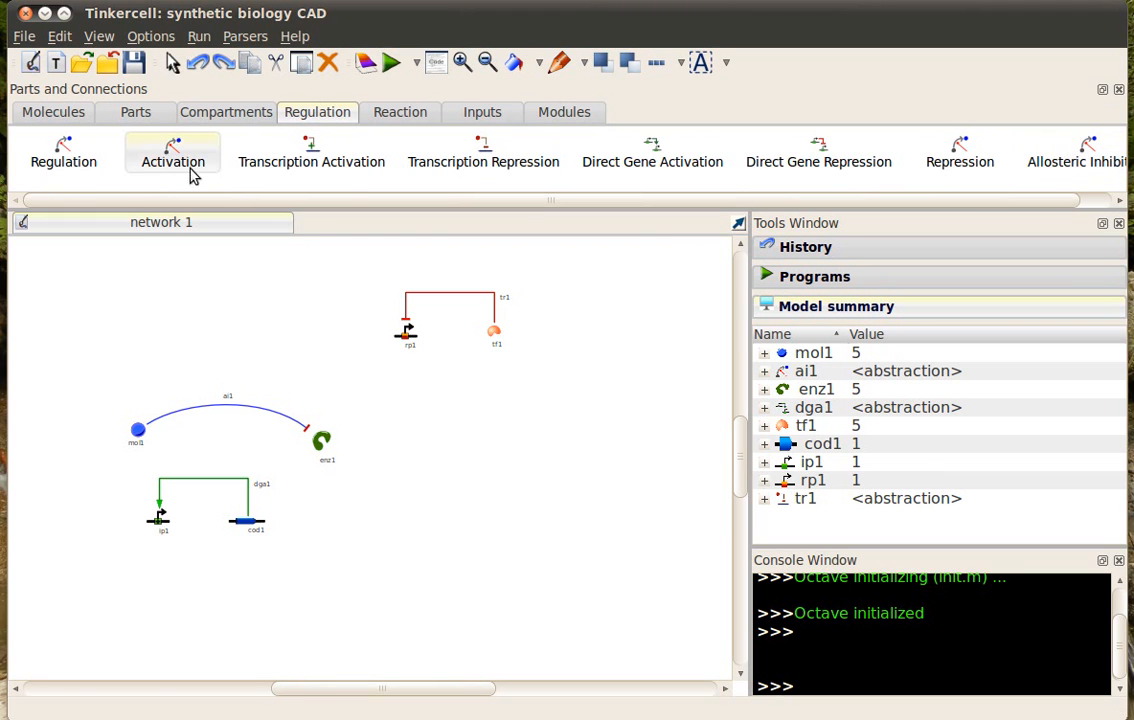
{"action": "left_click", "coordinate": [1087, 168]}
{"action": "left_click", "coordinate": [511, 473]}
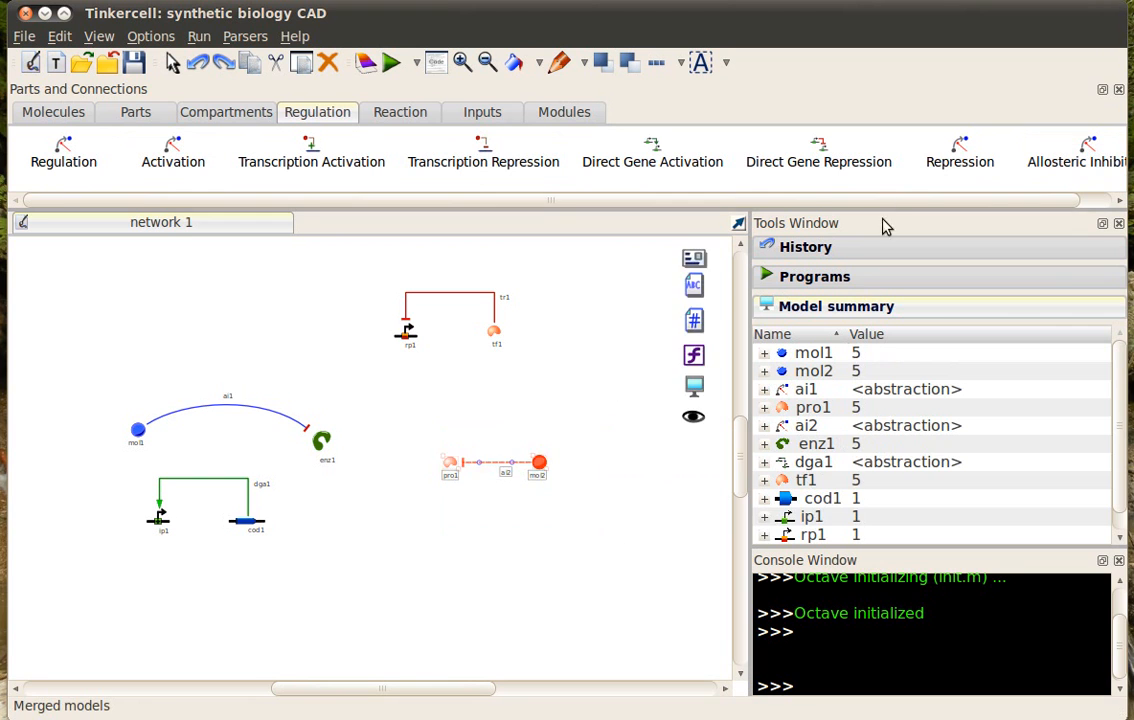
{"action": "key", "text": "Delete"}
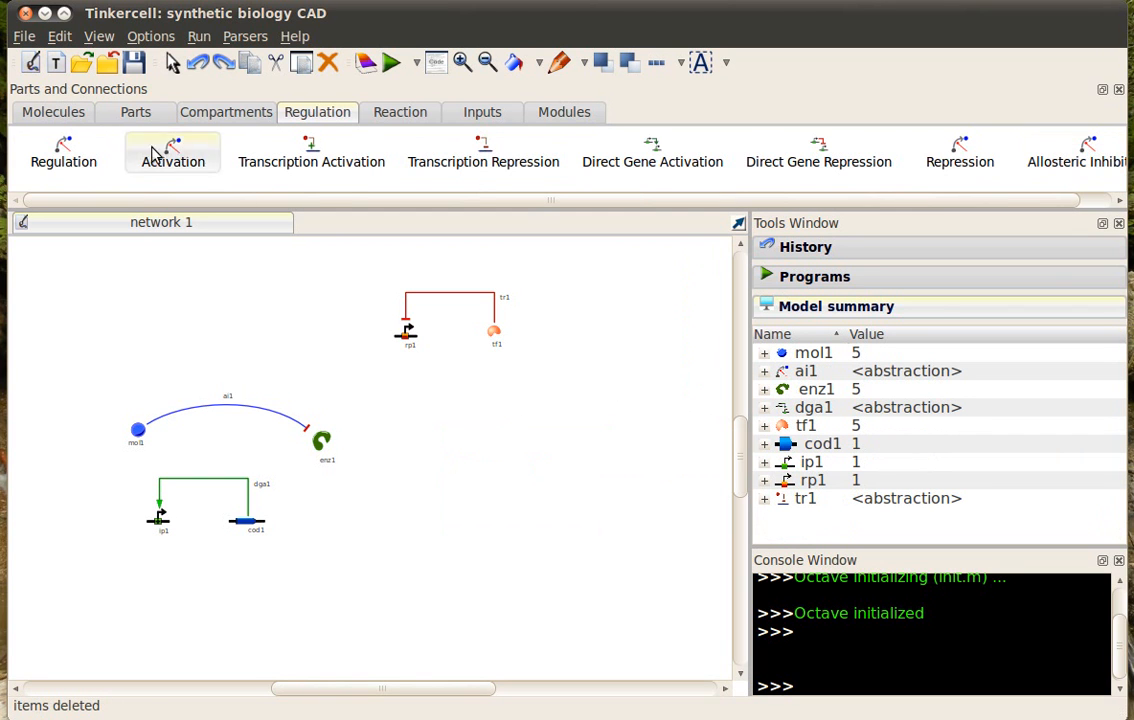
Step: Insert another molecule of the same type as mol1 above and slightly left of it
{"action": "left_click", "coordinate": [136, 112]}
{"action": "left_click", "coordinate": [53, 112]}
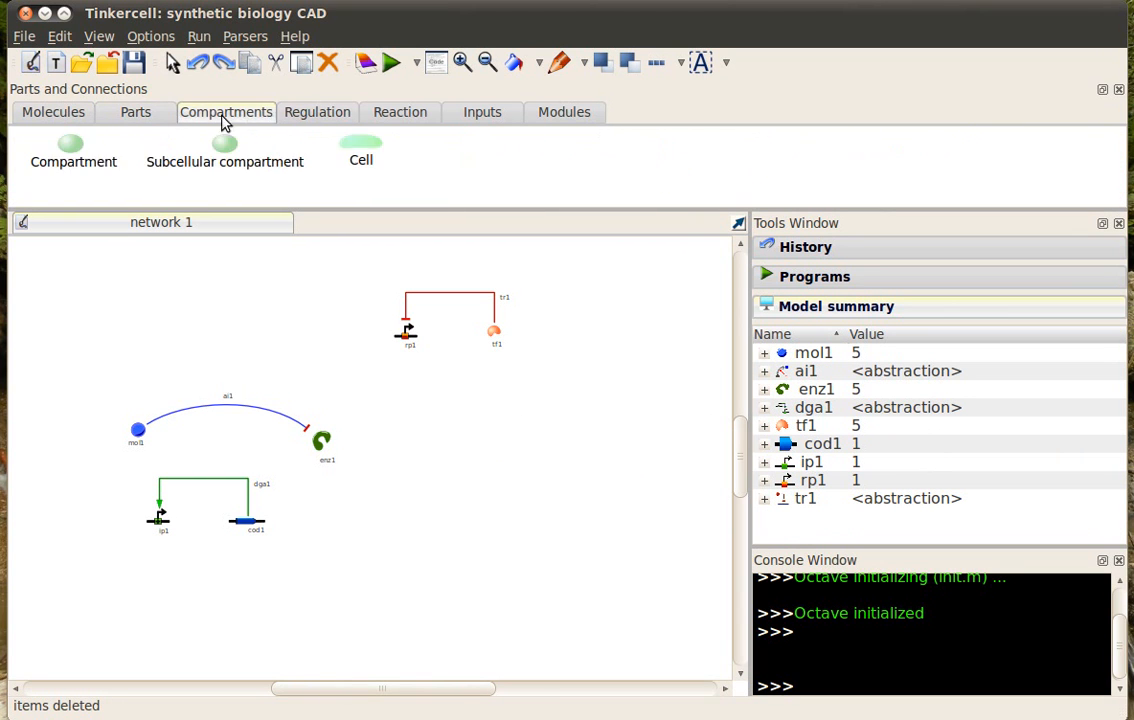
{"action": "left_click", "coordinate": [312, 114]}
{"action": "left_click", "coordinate": [53, 112]}
{"action": "left_click", "coordinate": [165, 150]}
{"action": "left_click", "coordinate": [89, 325]}
Step: Connect mol2 to the enzyme enz1 with an Activation and bend the connection into an arc above the inhibition line
{"action": "left_click", "coordinate": [392, 125]}
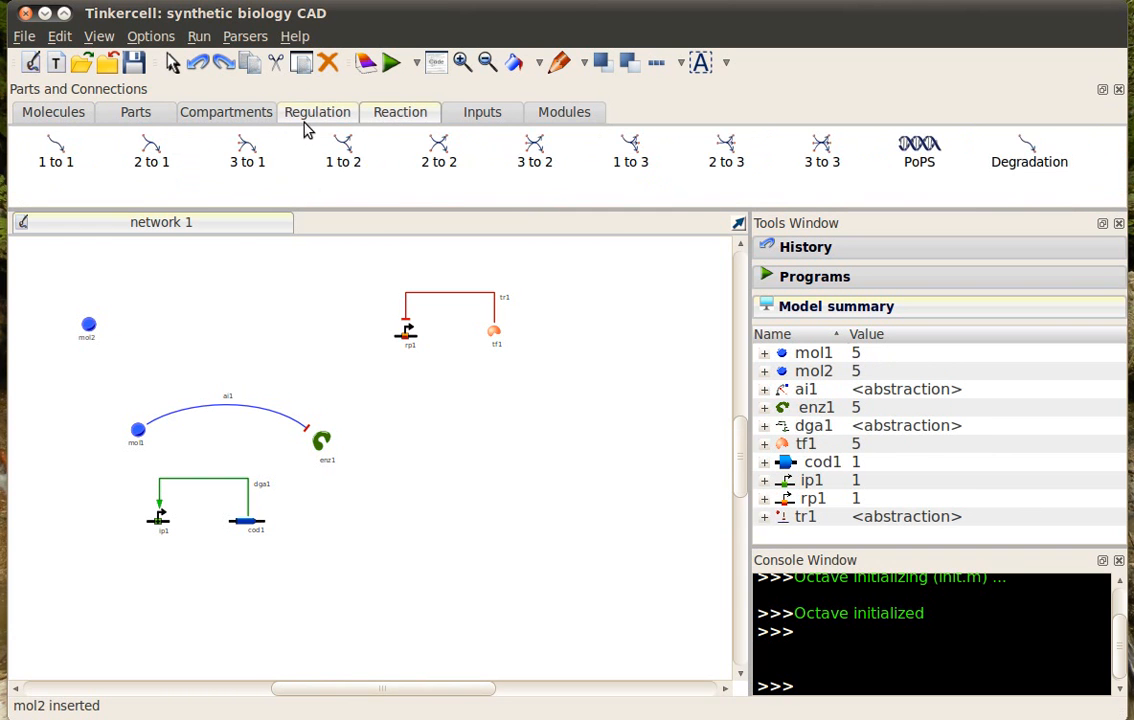
{"action": "left_click", "coordinate": [310, 118]}
{"action": "left_click", "coordinate": [165, 150]}
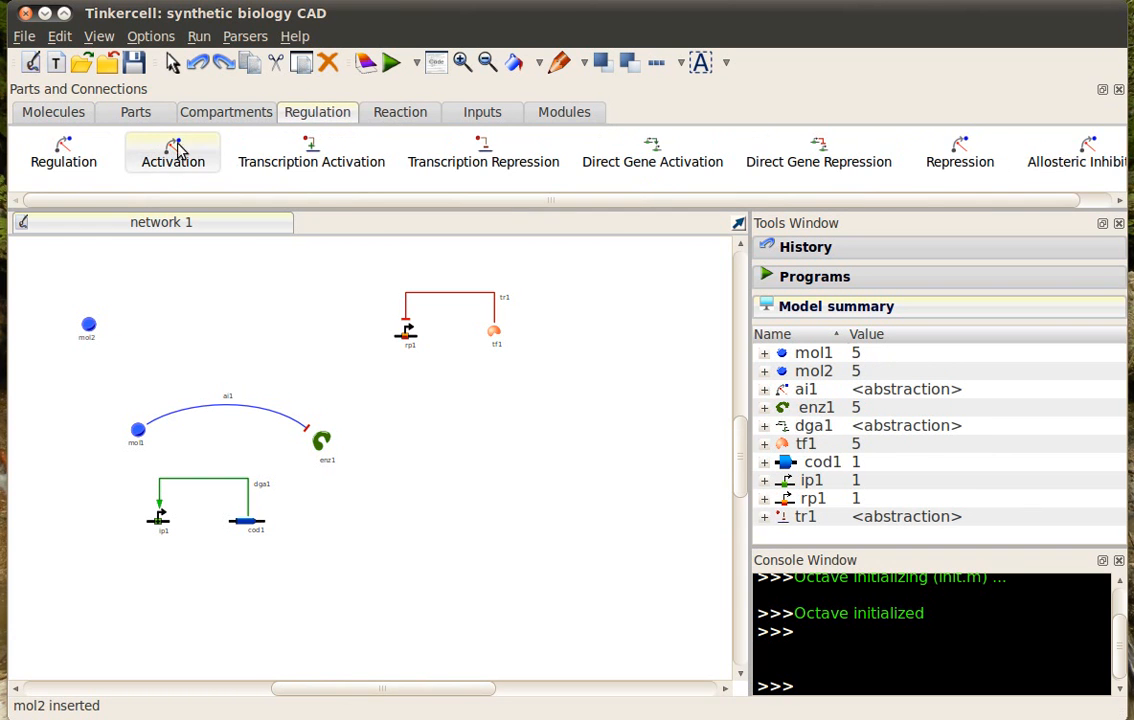
{"action": "left_click", "coordinate": [87, 323]}
{"action": "left_click", "coordinate": [322, 440]}
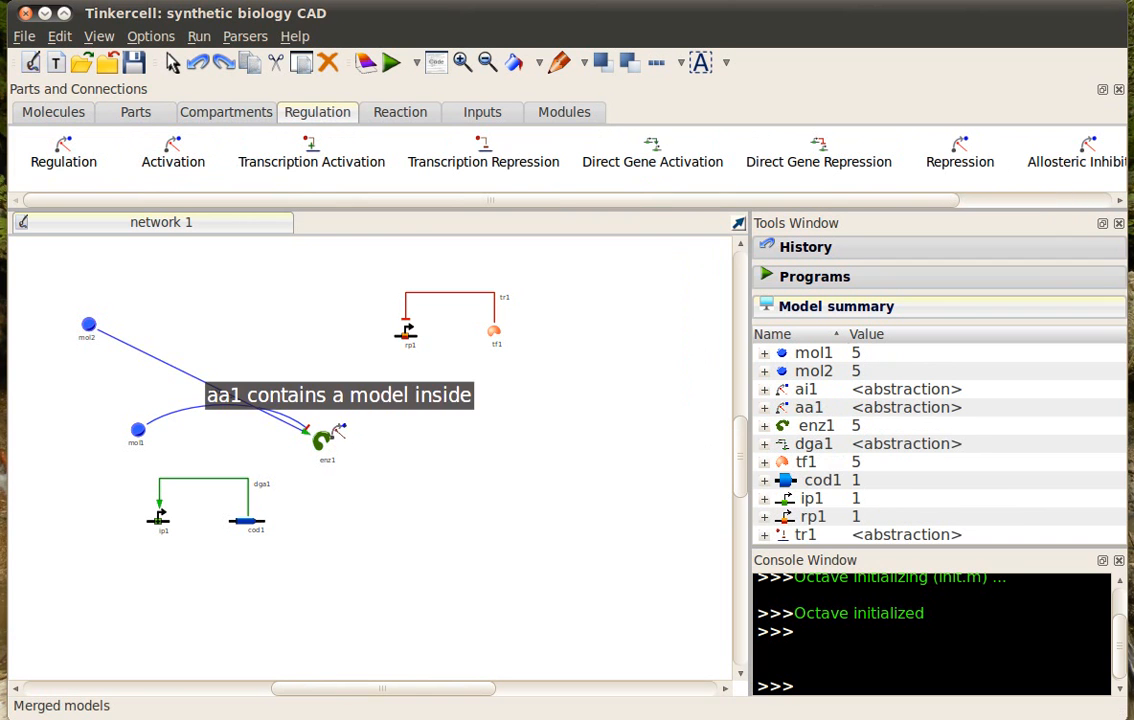
{"action": "key", "text": "Escape"}
{"action": "left_click_drag", "start_coordinate": [213, 374], "coordinate": [266, 337]}
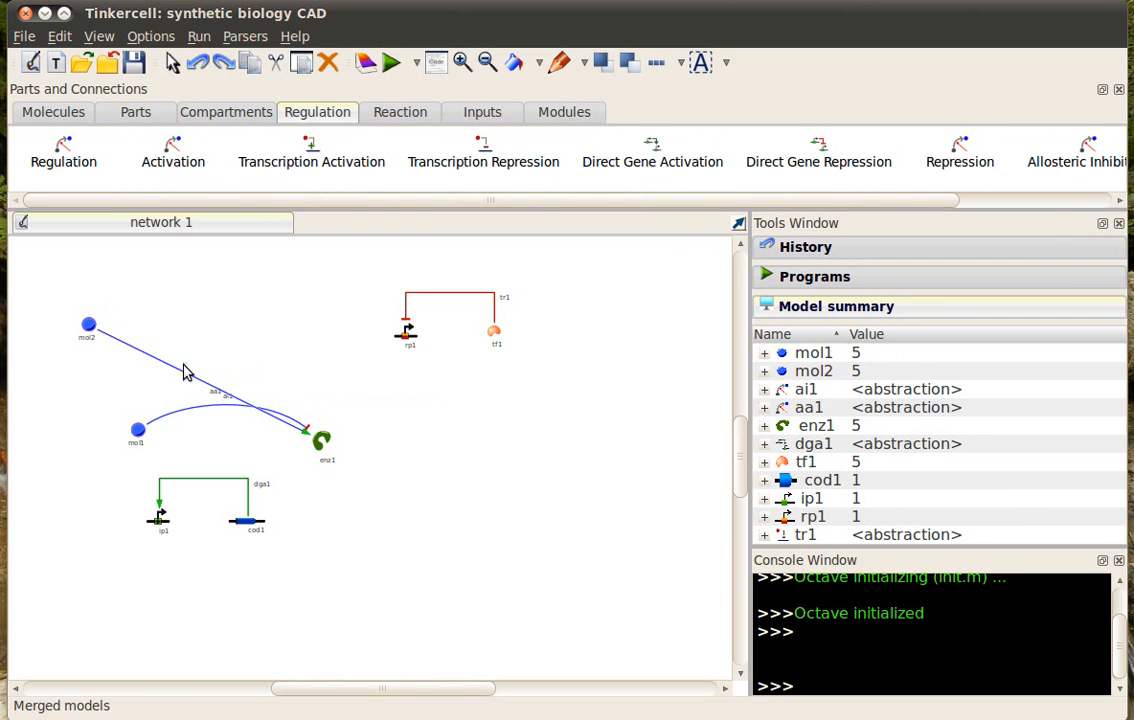
{"action": "left_click_drag", "start_coordinate": [186, 374], "coordinate": [240, 337]}
Step: Open the submodel inside aa1, fit all parts in view, examine how the inactive form is activated, and close the window
{"action": "double_click", "coordinate": [233, 339]}
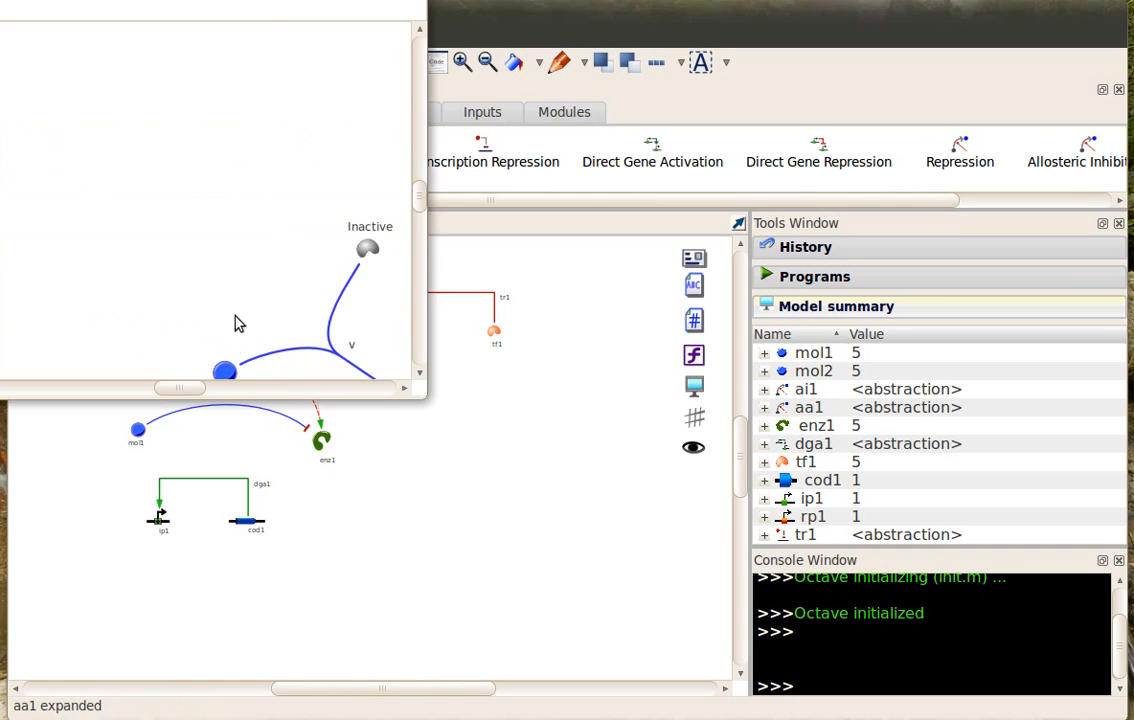
{"action": "right_click", "coordinate": [367, 232]}
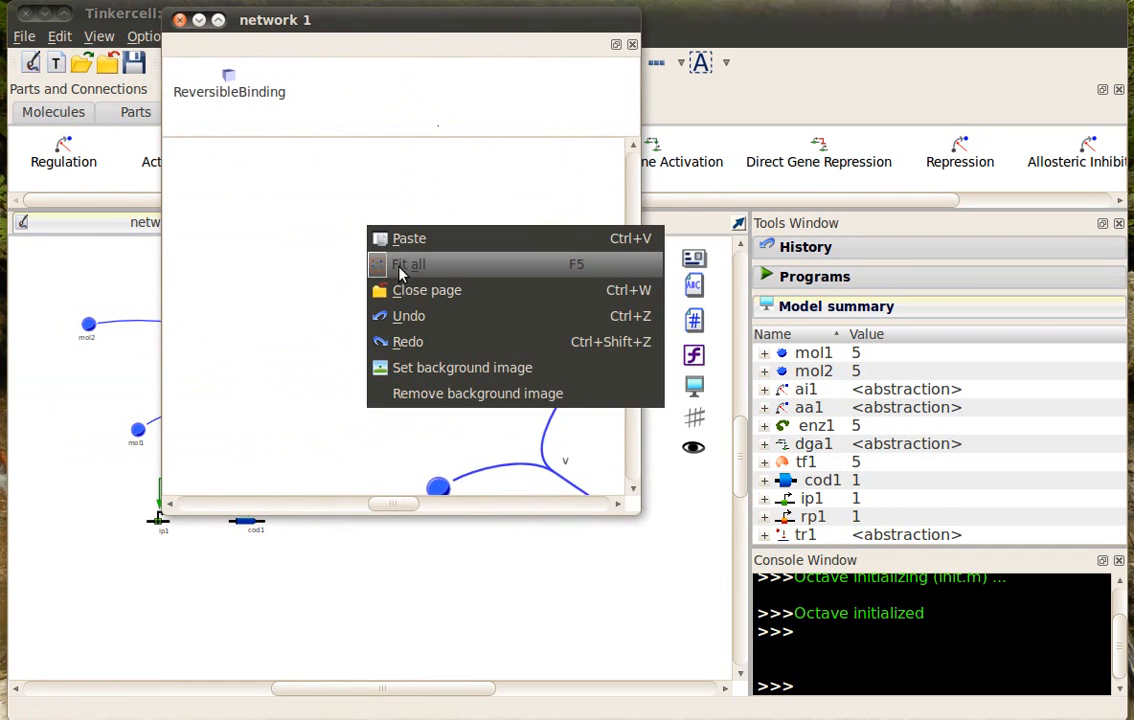
{"action": "key", "text": "Escape"}
{"action": "scroll", "coordinate": [480, 330], "scroll_direction": "up", "scroll_amount": 3}
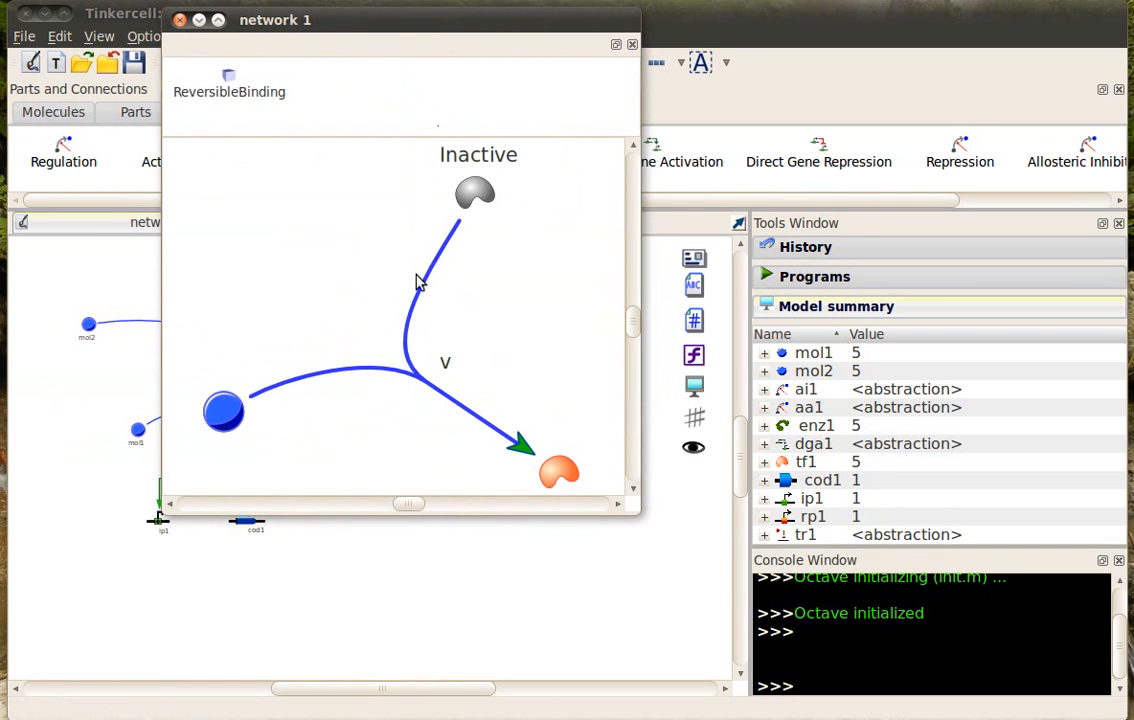
{"action": "left_click", "coordinate": [179, 20]}
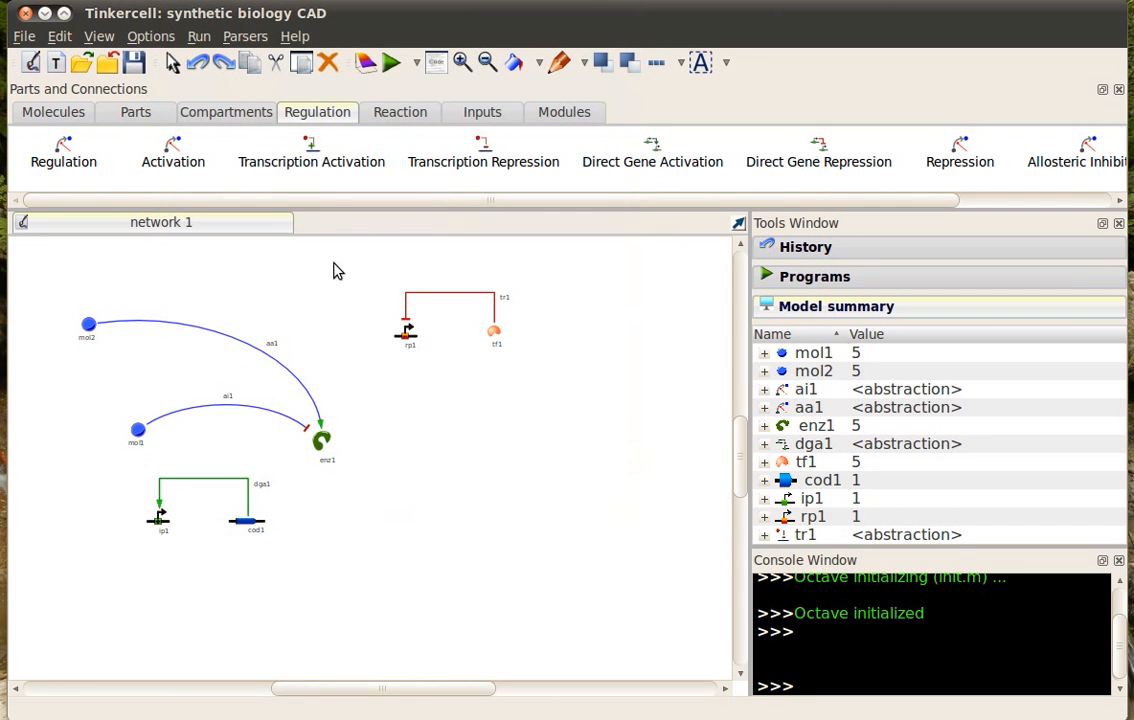
Step: Display the genetic parts available for insertion, such as promoters and coding regions
{"action": "left_click", "coordinate": [245, 113]}
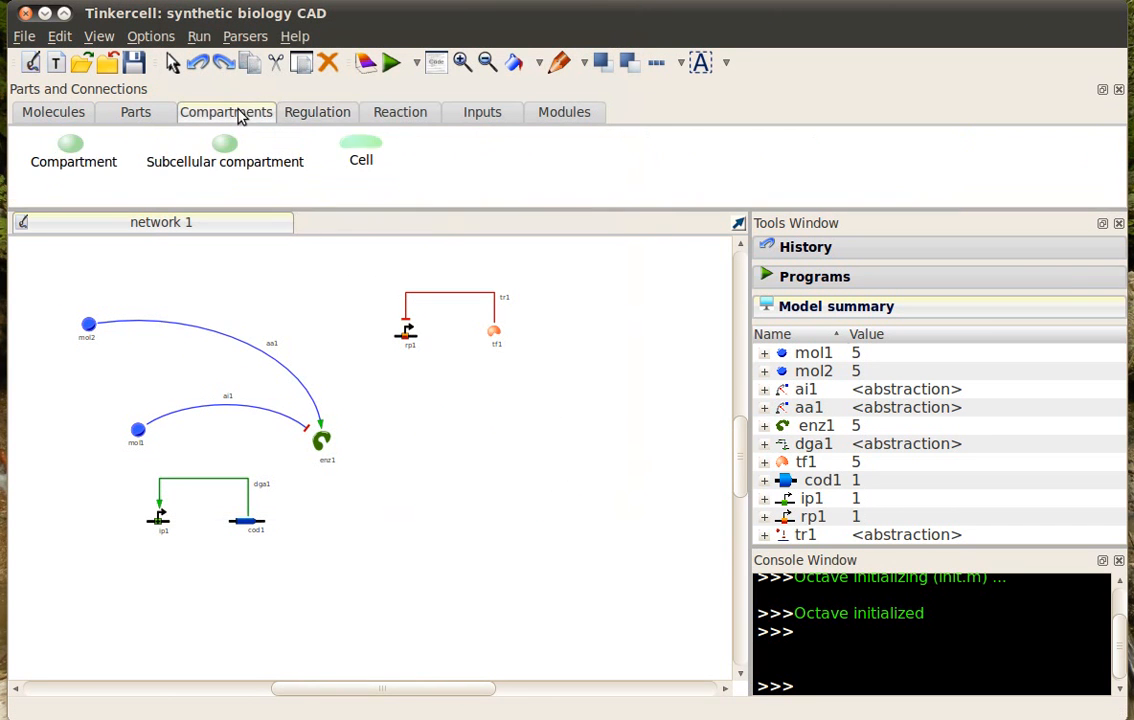
{"action": "left_click", "coordinate": [140, 113]}
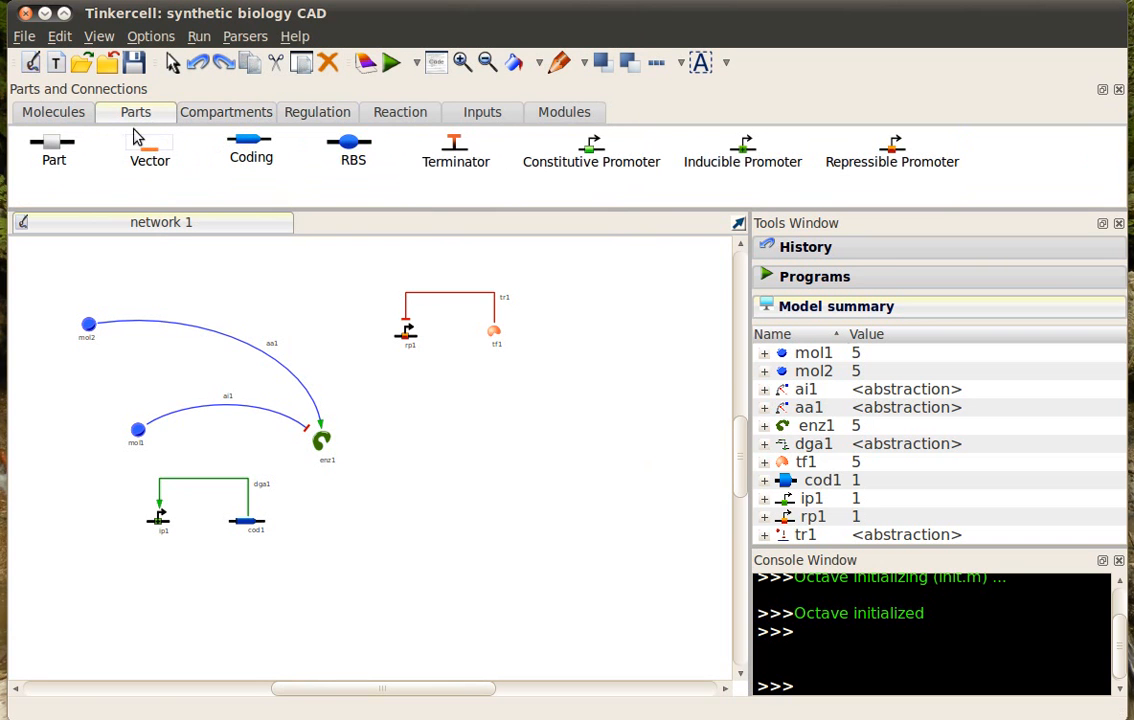